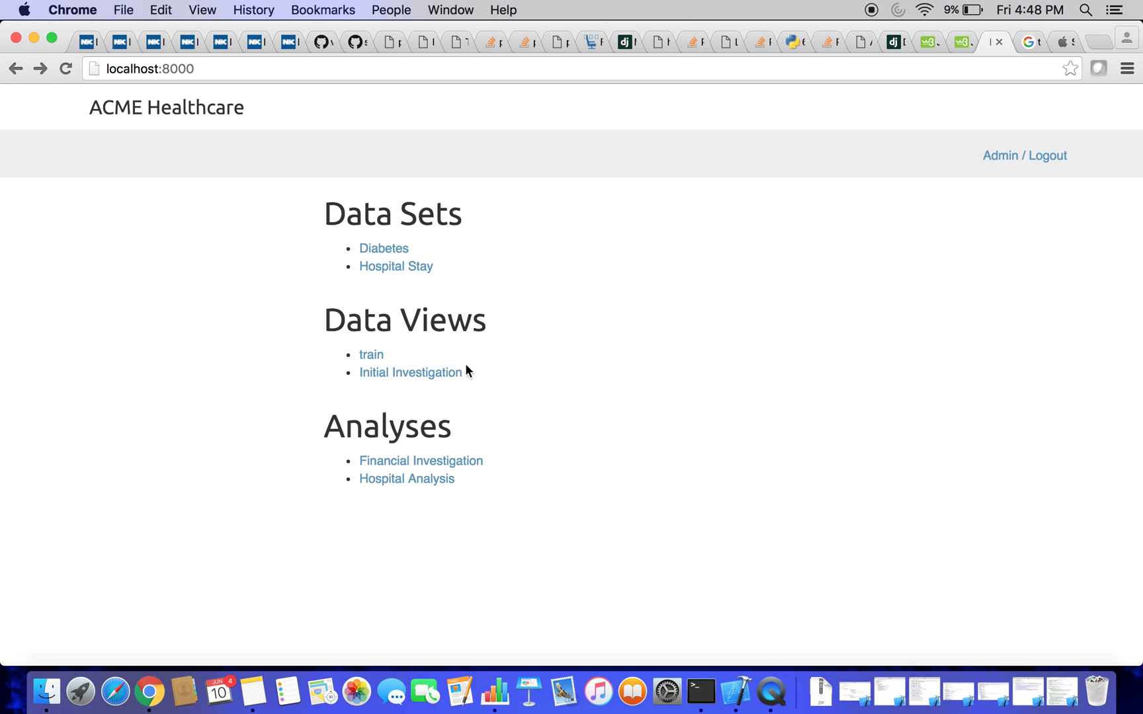
- Open the Initial Investigation data view and review its transformations, data types and preview rows
scroll(535, 312, "down", 1)
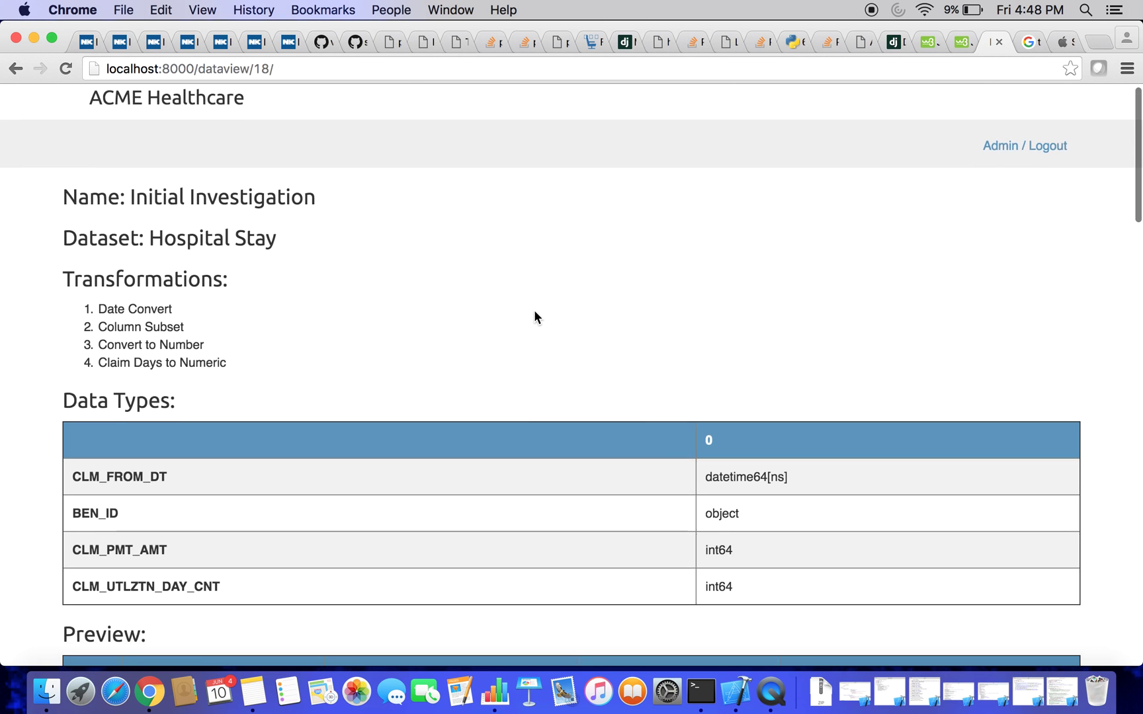
scroll(535, 312, "down", 5)
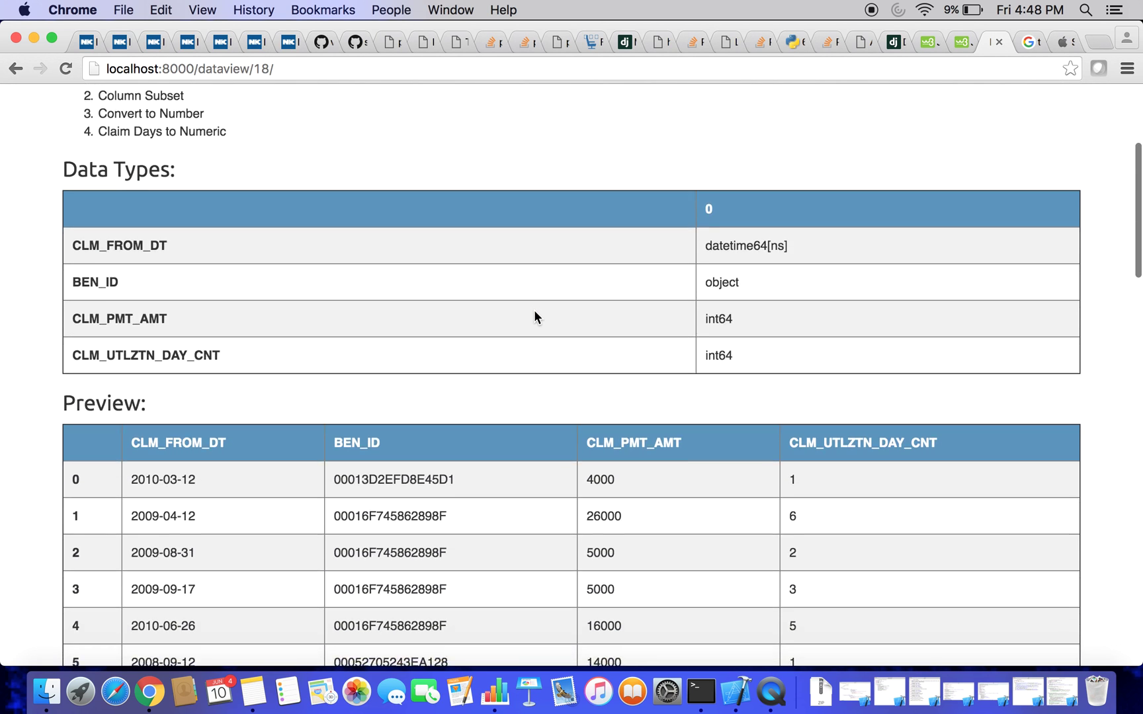
scroll(535, 311, "down", 3)
scroll(535, 311, "up", 2)
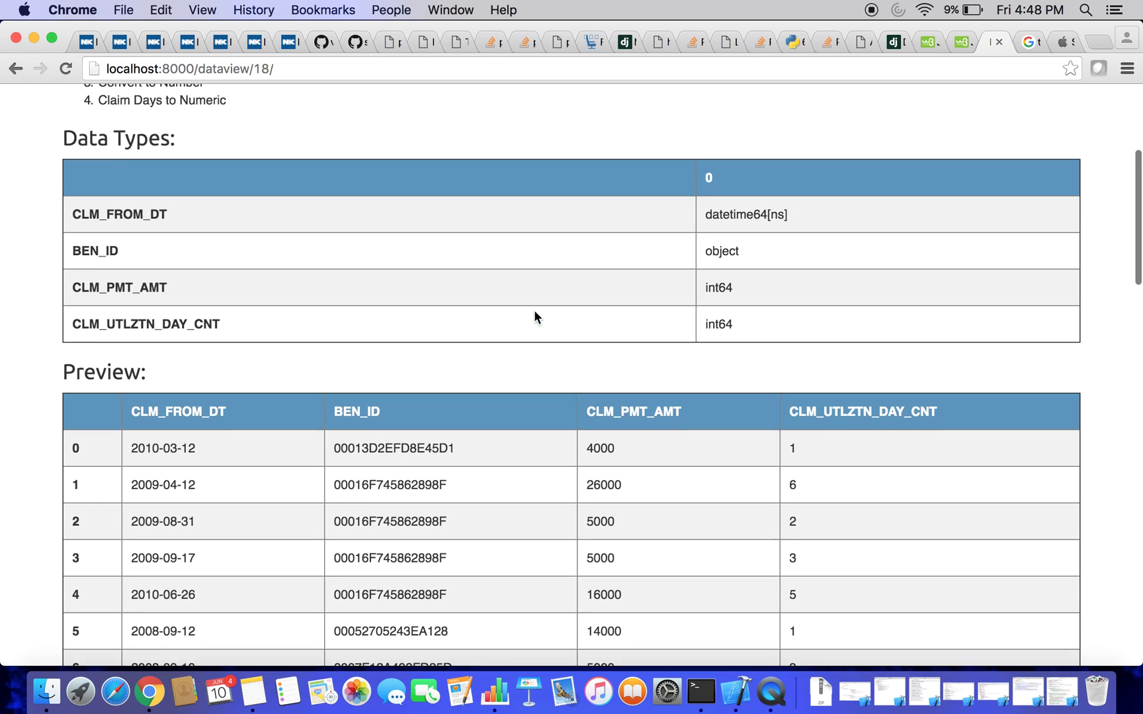
scroll(535, 311, "up", 3)
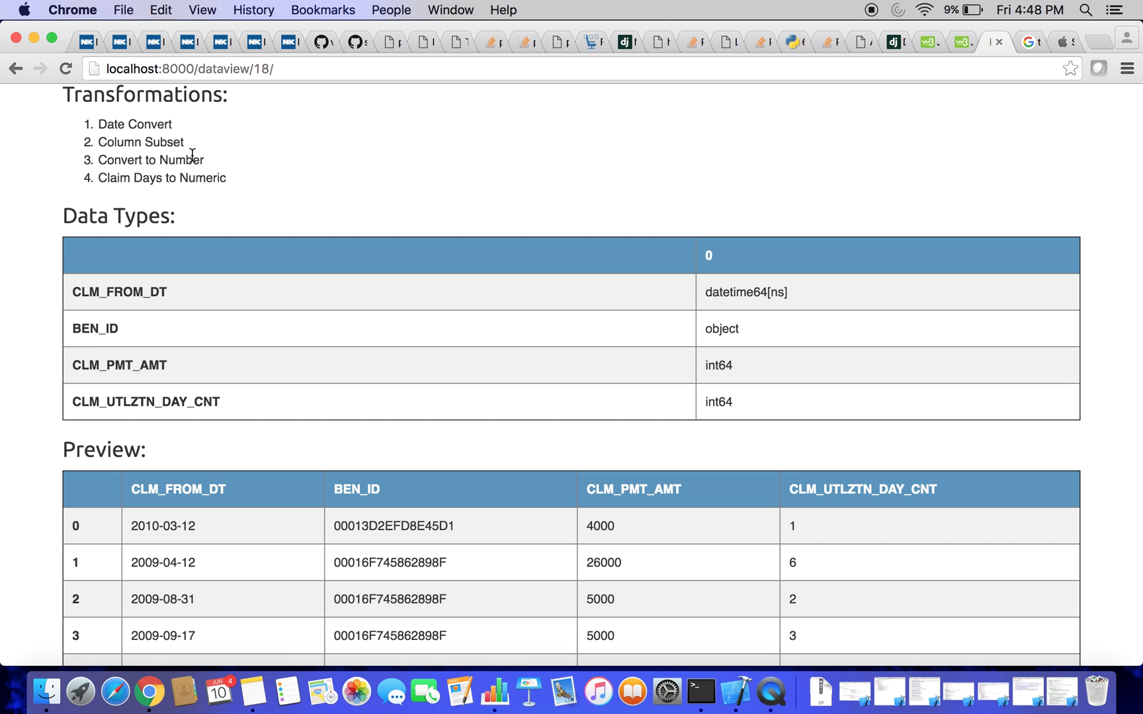
scroll(615, 335, "down", 2)
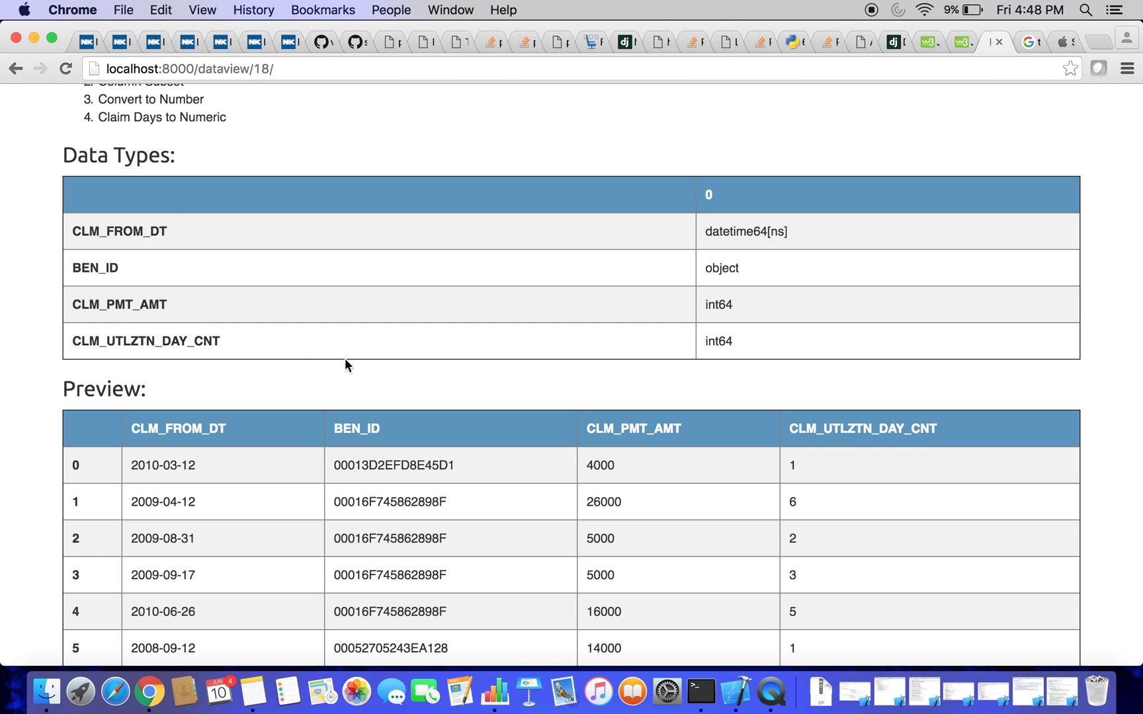
scroll(346, 361, "down", 15)
scroll(347, 362, "up", 15)
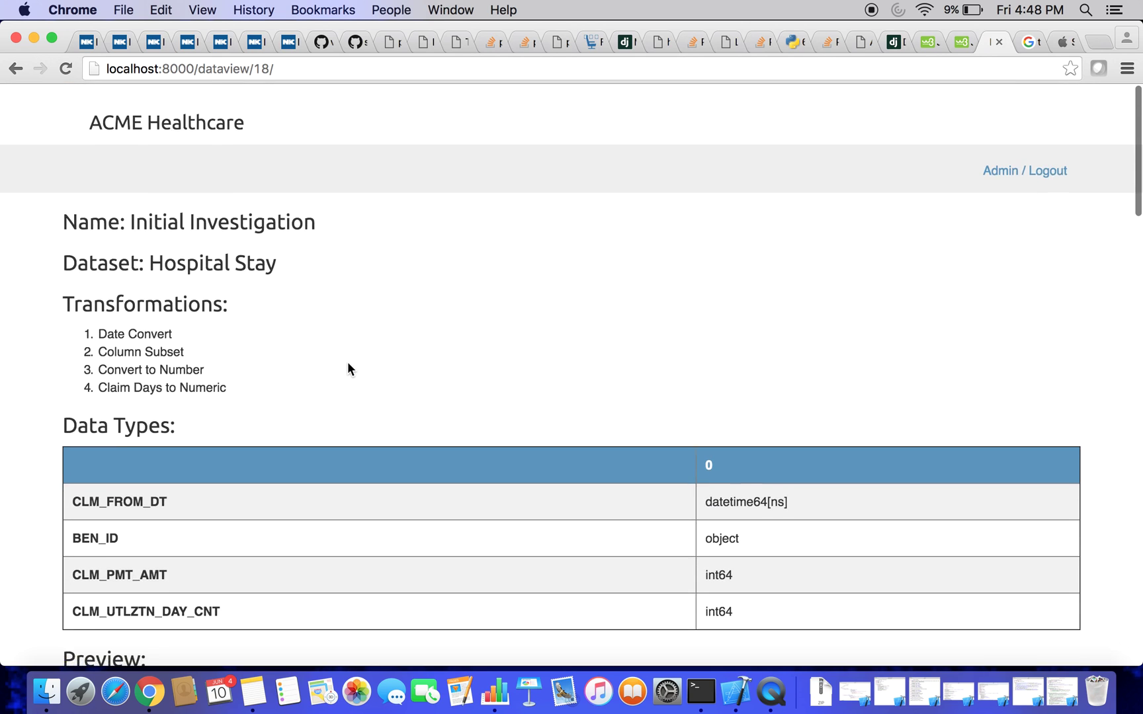
- In the site administration, start a new analysis titled with the owner's first name in the possessive followed by "Analysis"
left_click(13, 71)
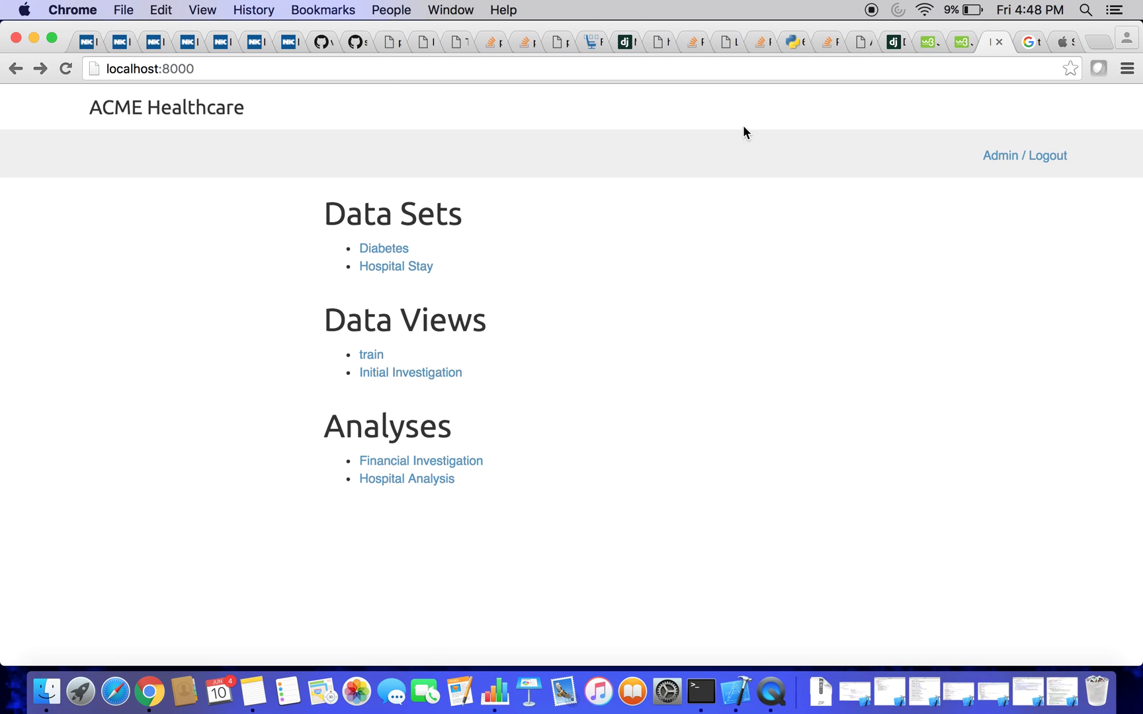
left_click(1007, 162)
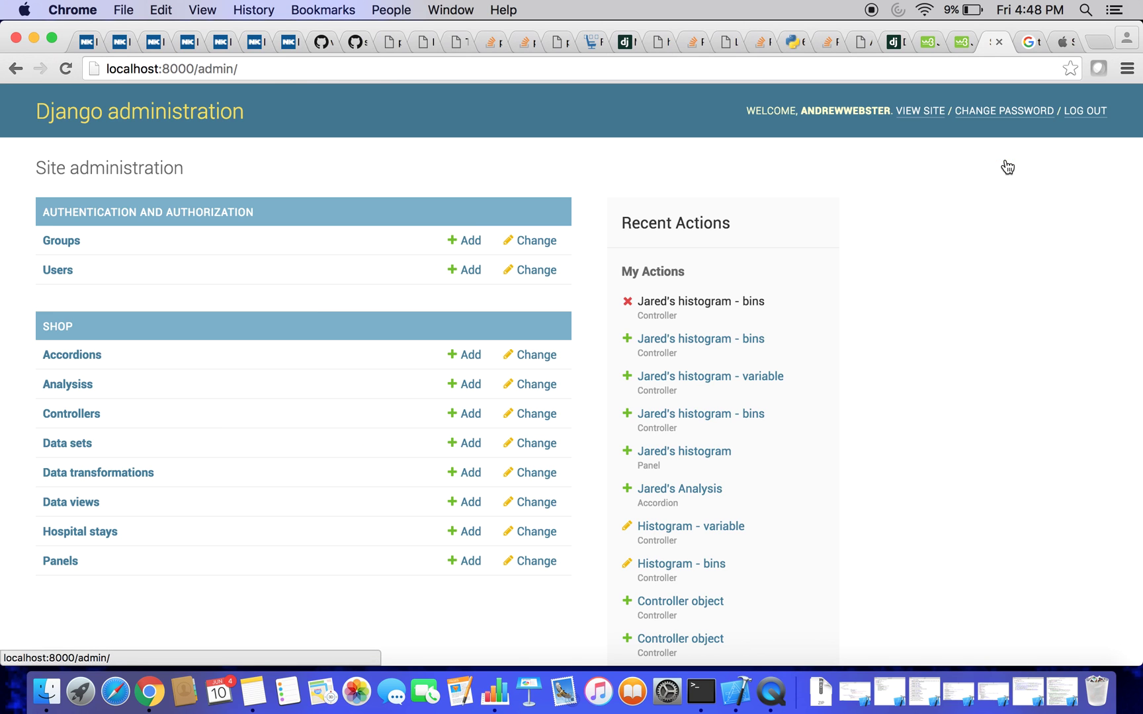
left_click(80, 387)
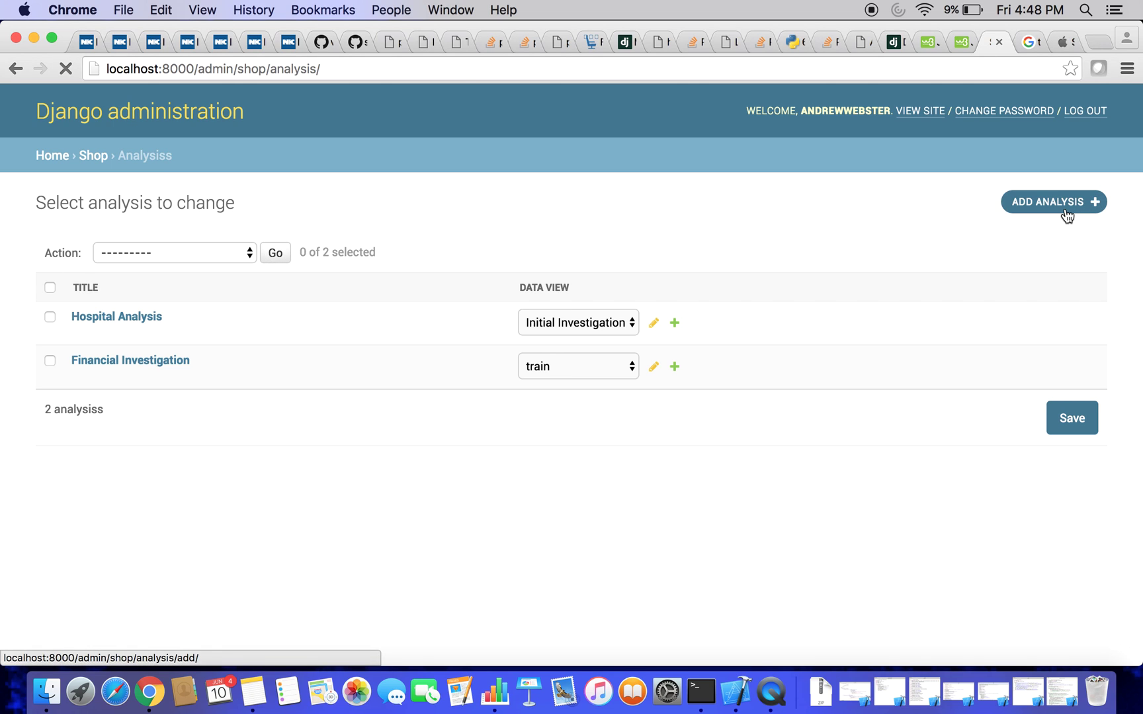
left_click(1065, 208)
type("Ri")
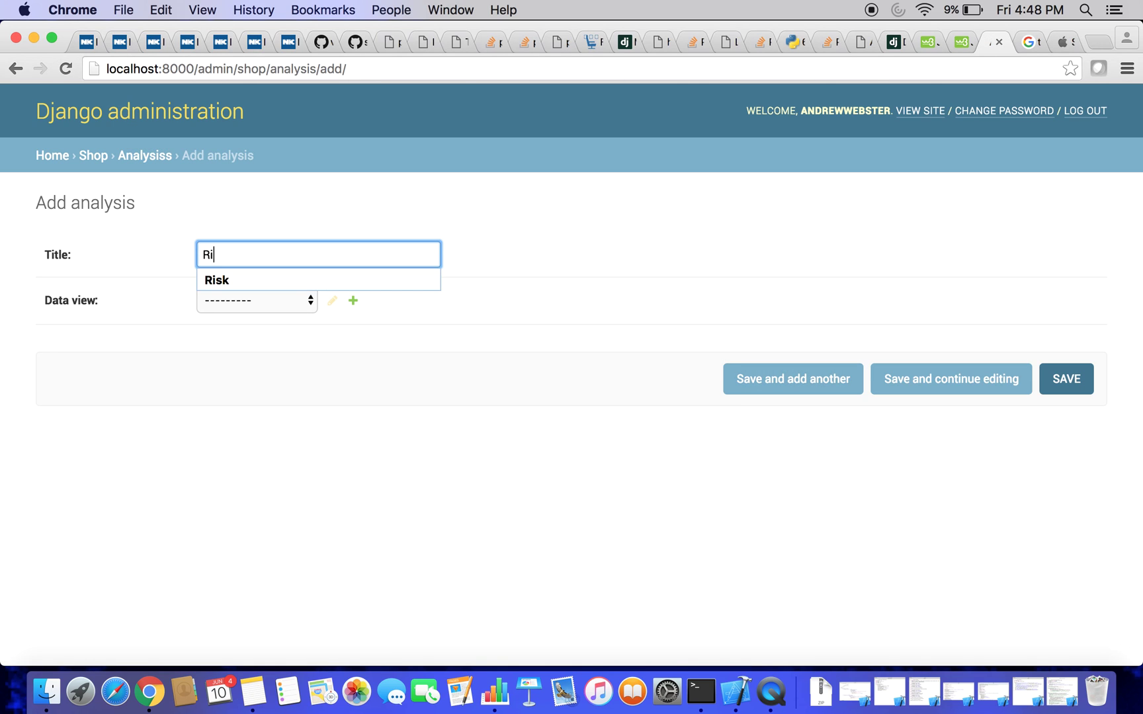
type("chard's")
key("BackSpace")
key("BackSpace")
type("'s Analy")
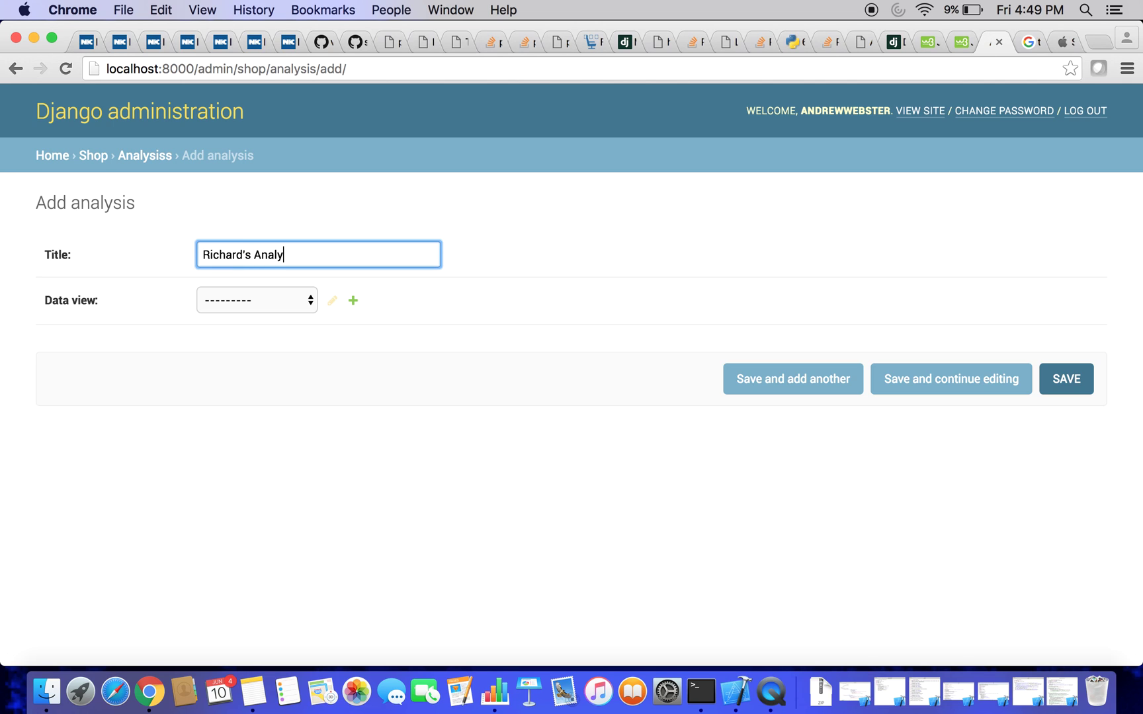
type("sis")
- Assign the Initial Investigation data view to the new analysis and save it
left_click(242, 305)
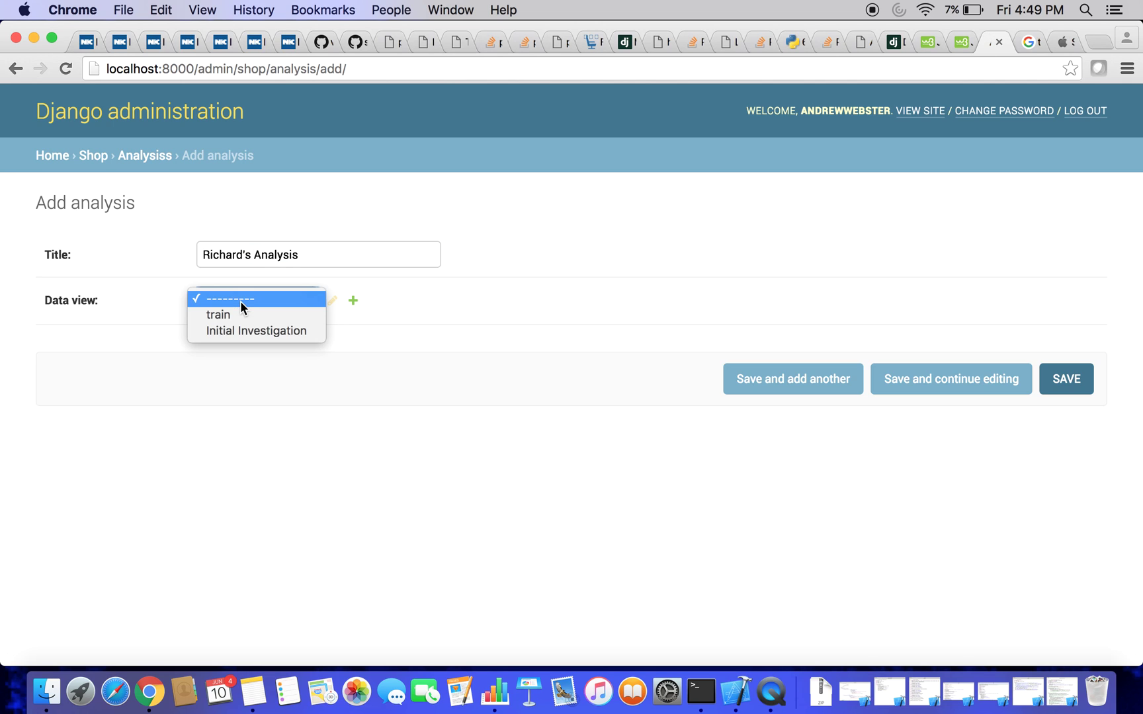
left_click(246, 331)
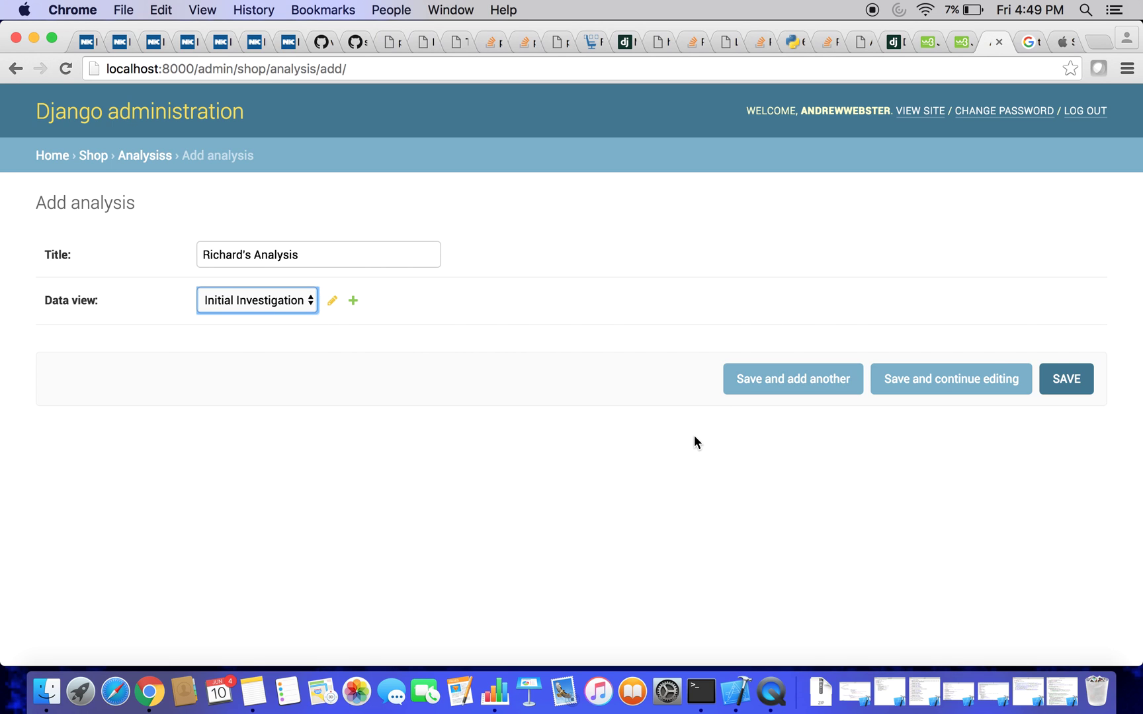
left_click(1080, 387)
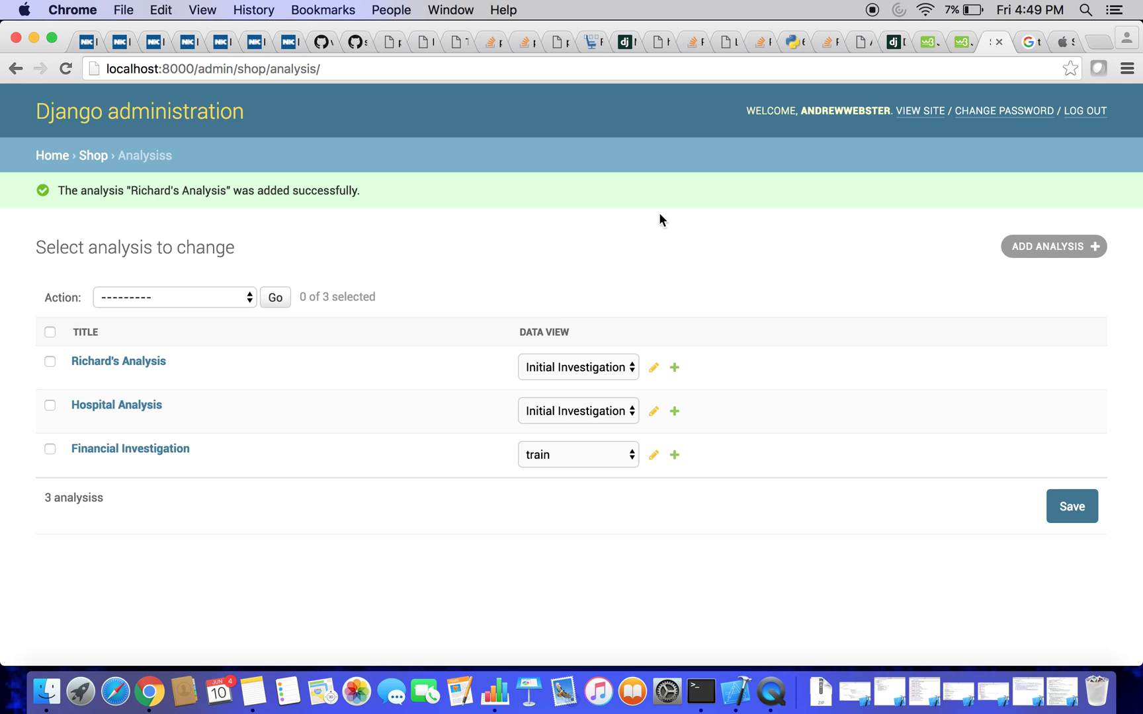
- Start a new accordion in the Shop section, titled with the owner's first name in the possessive followed by "Histogram"
left_click(93, 156)
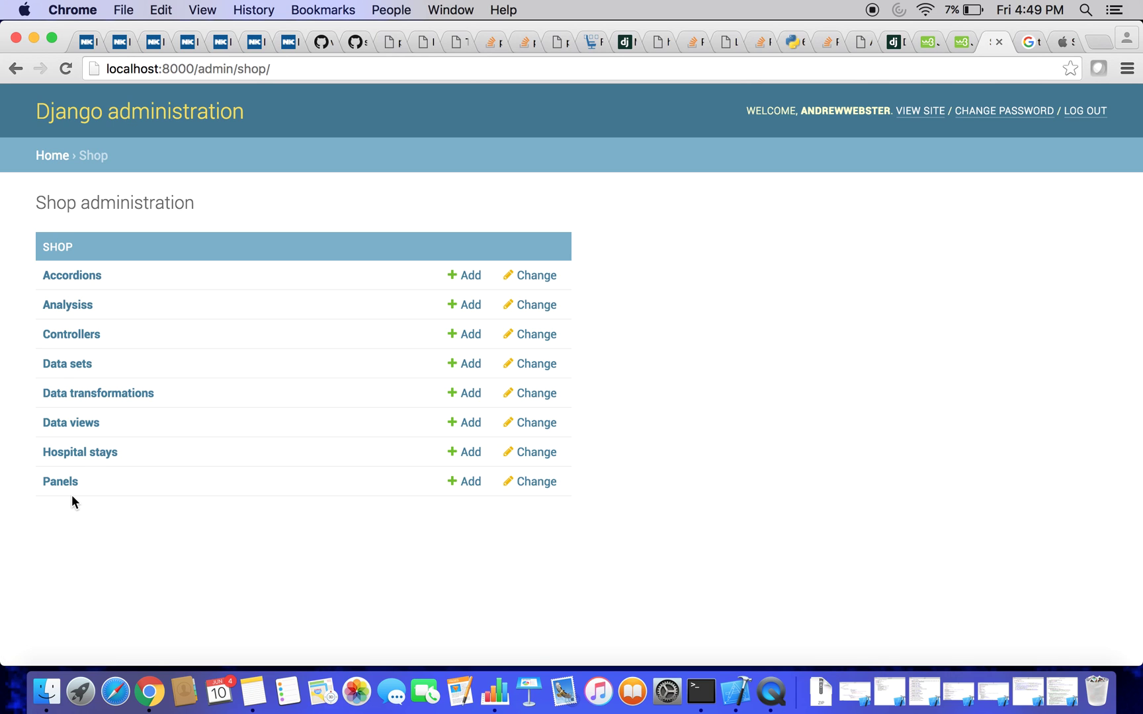
left_click(74, 277)
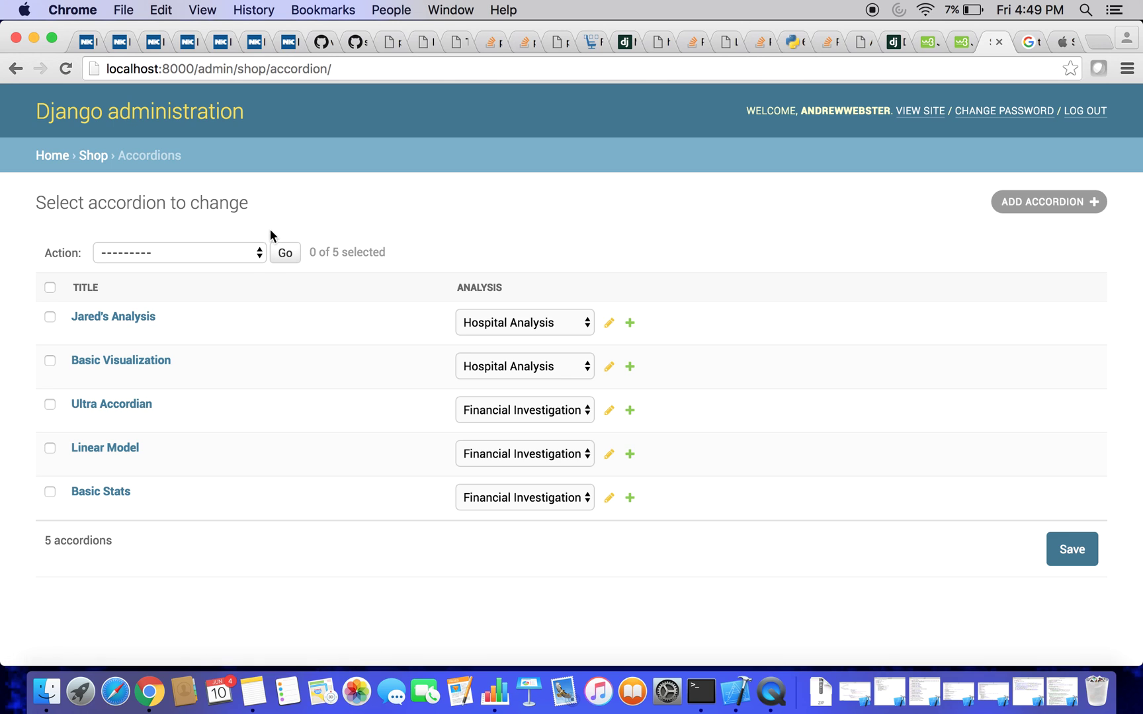
left_click(259, 252)
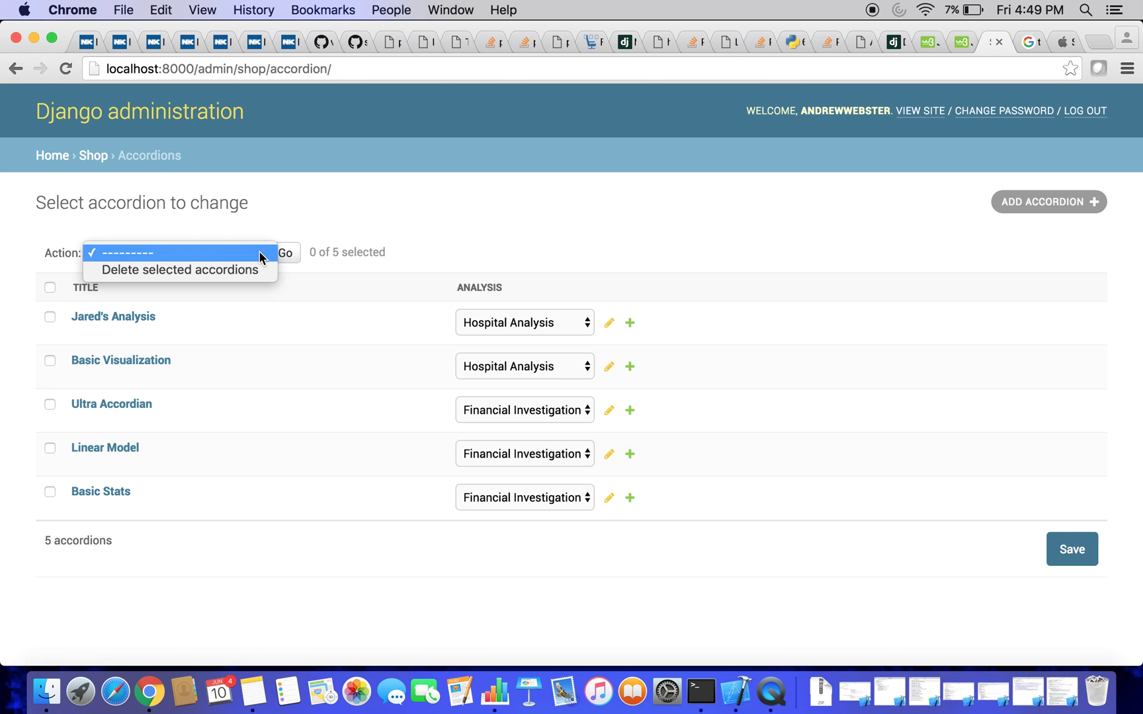
left_click(481, 206)
left_click(1018, 206)
type("Richar")
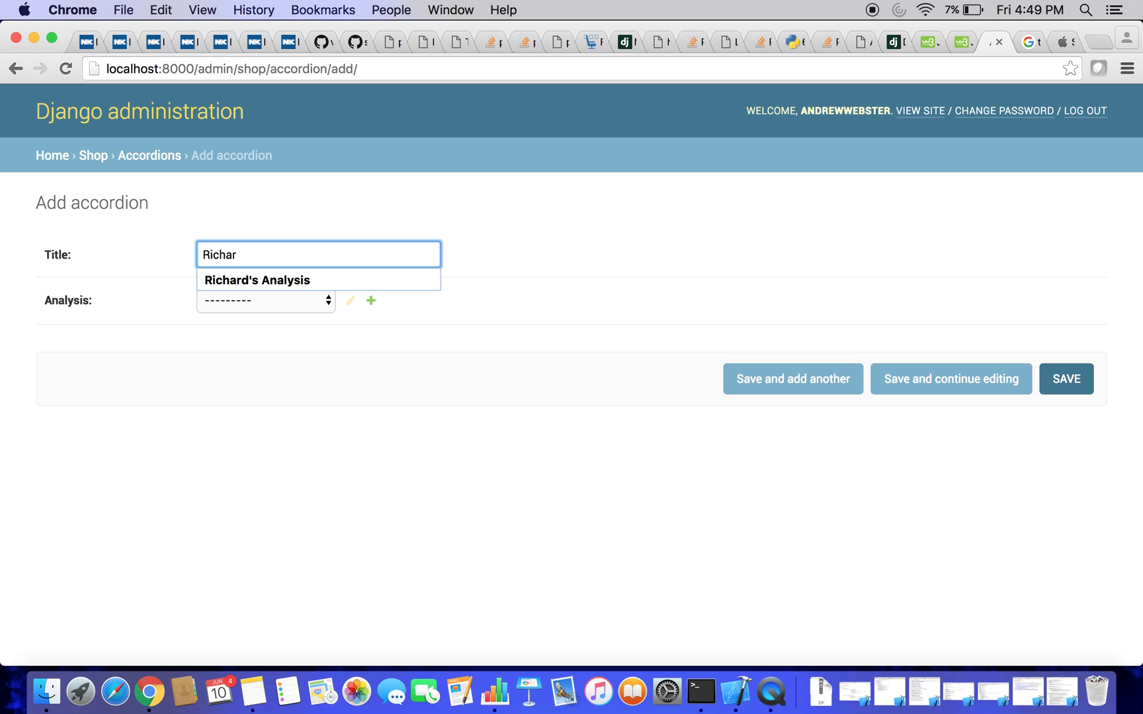
type("d's H")
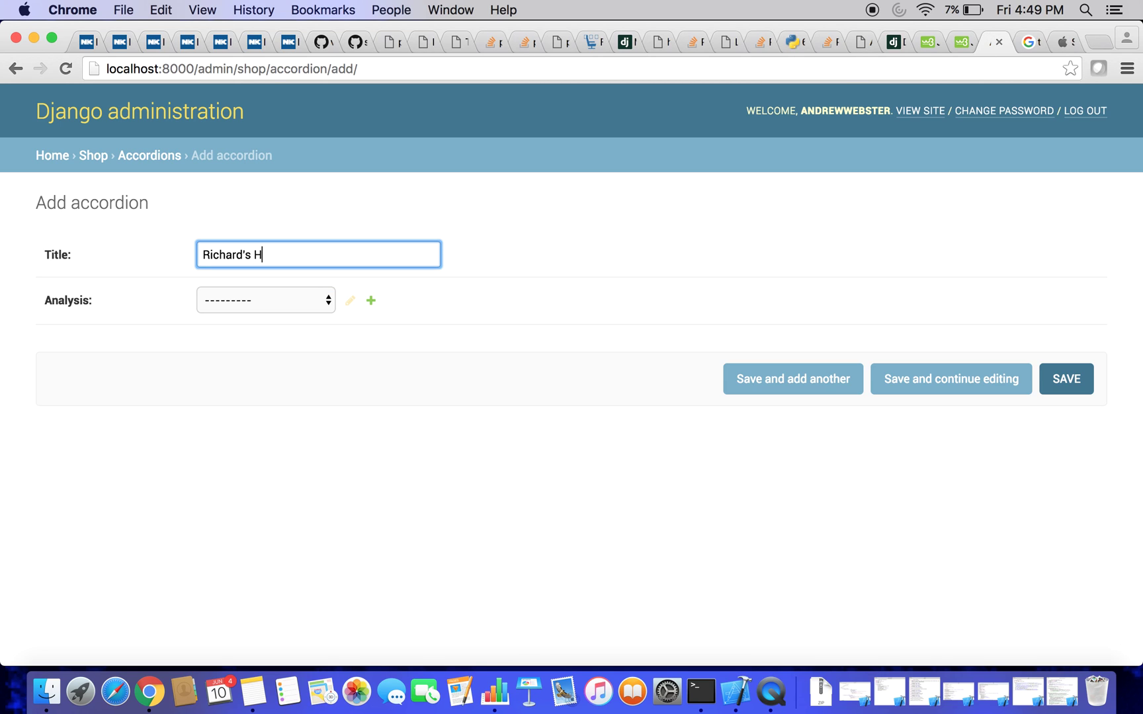
type("istogram")
- Link the new accordion to the newly added analysis and save it
left_click(242, 312)
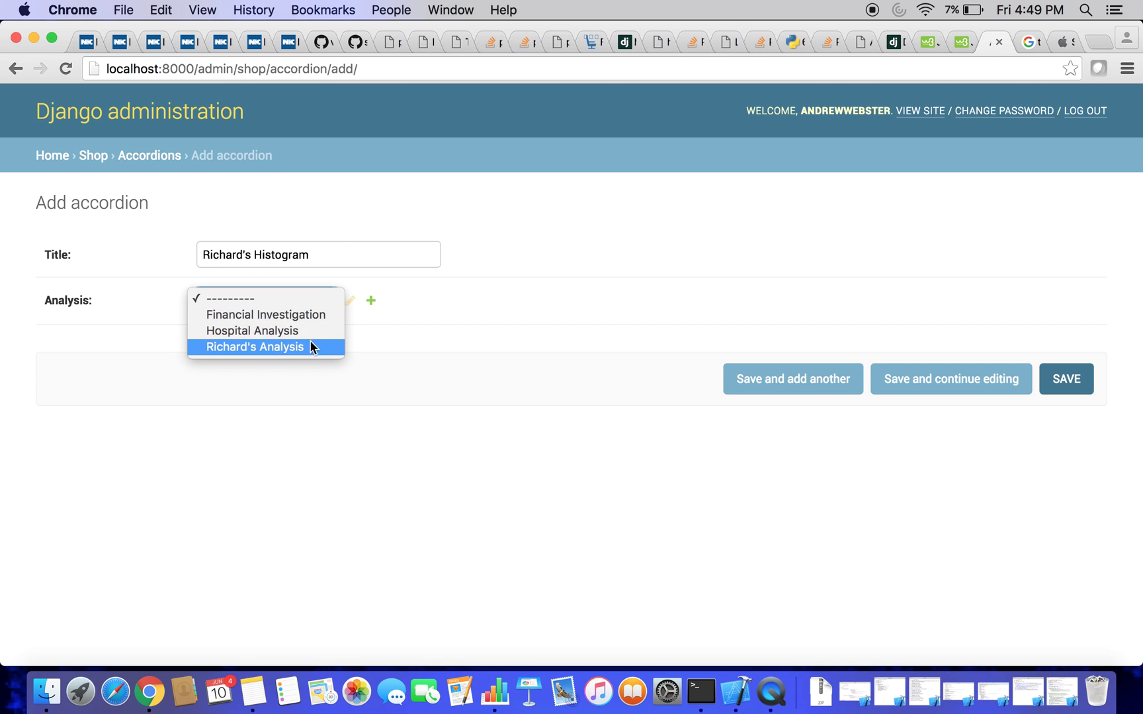
key("Escape")
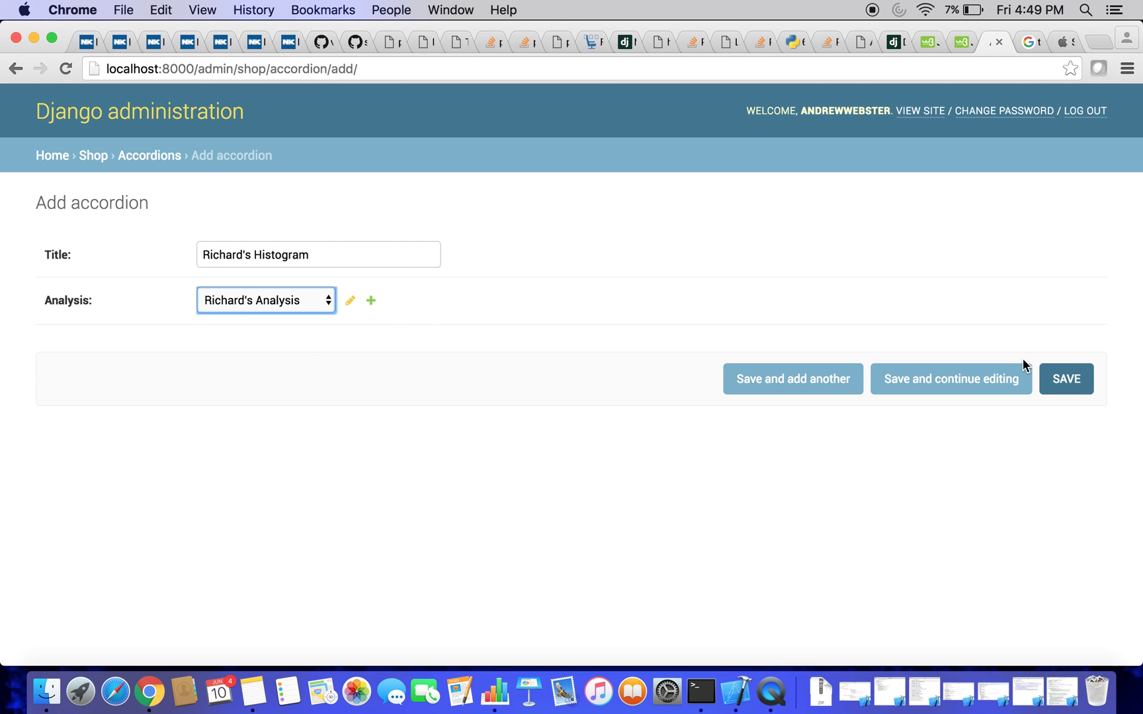
left_click(1054, 388)
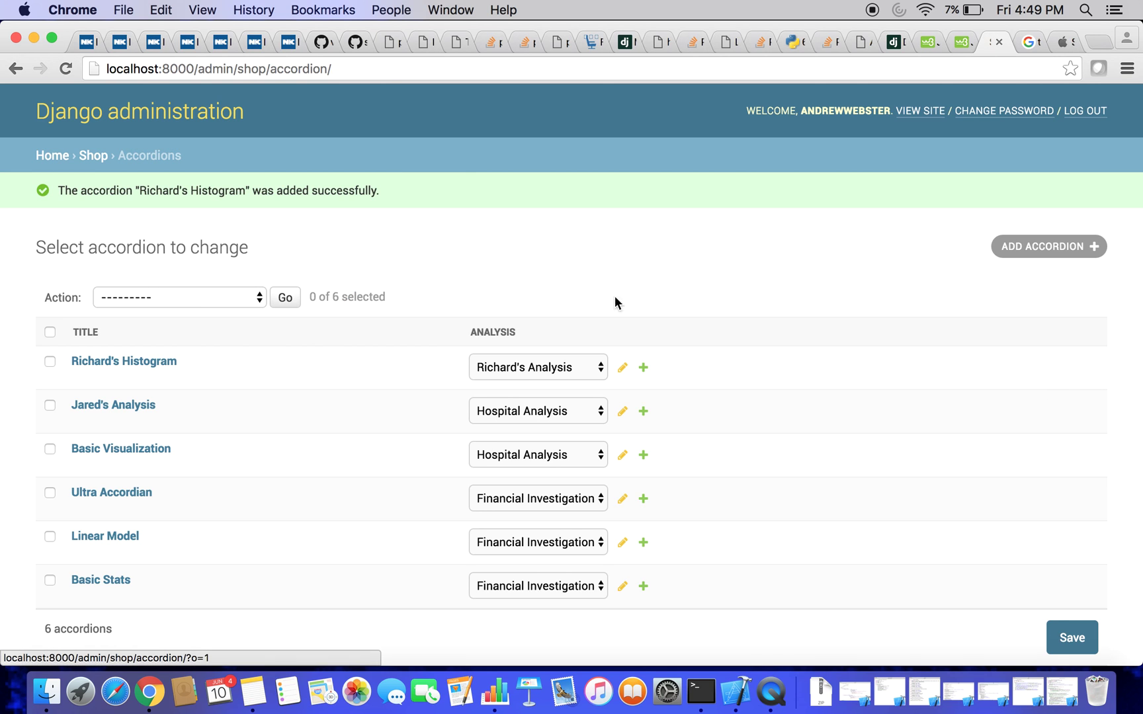
- Start a new panel in the Shop section, titled with the owner's first name in the possessive followed by "Histogram"
scroll(651, 282, "down", 2)
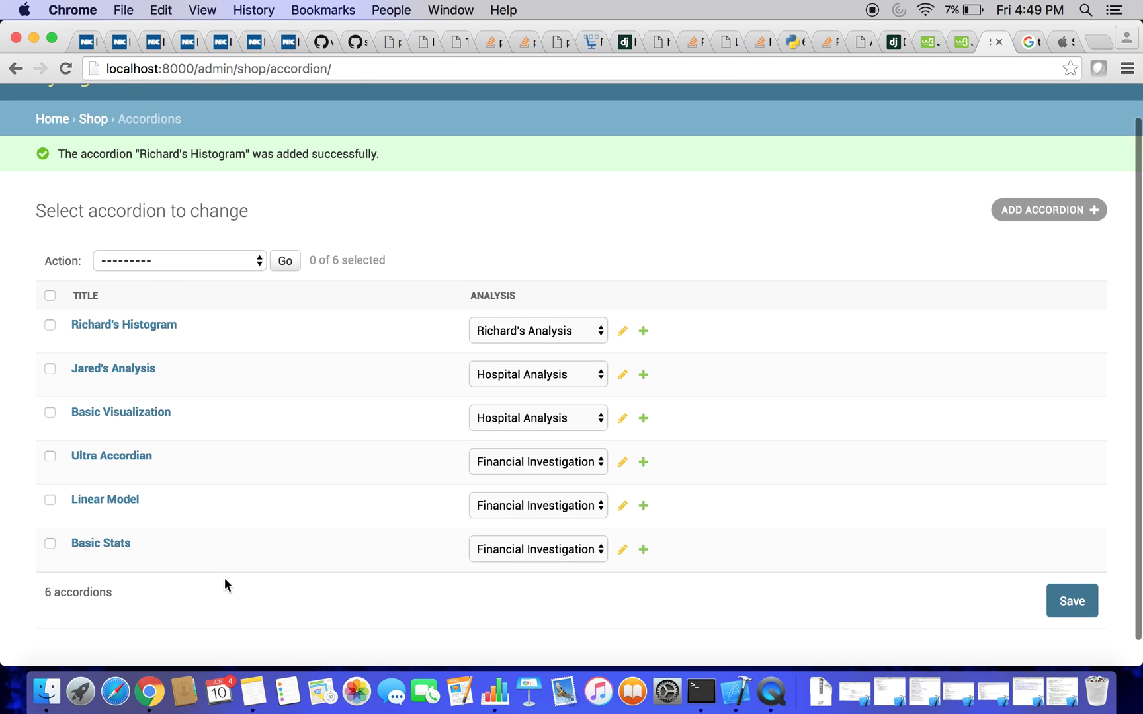
left_click(102, 121)
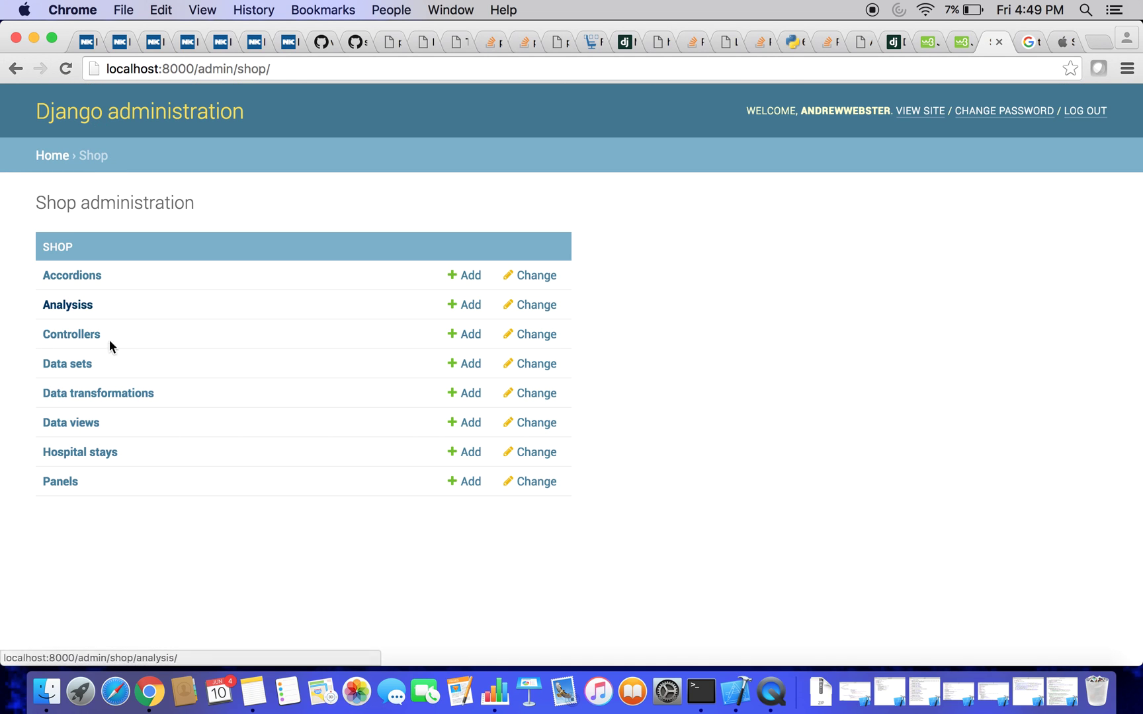
left_click(69, 484)
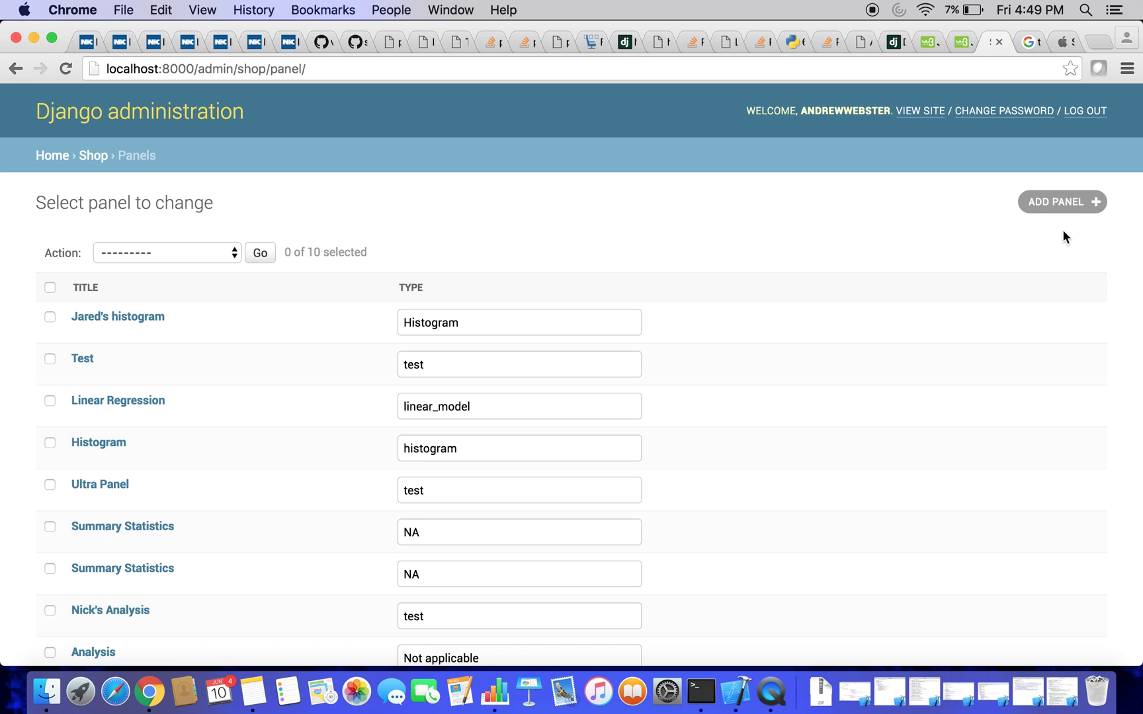
left_click(1062, 201)
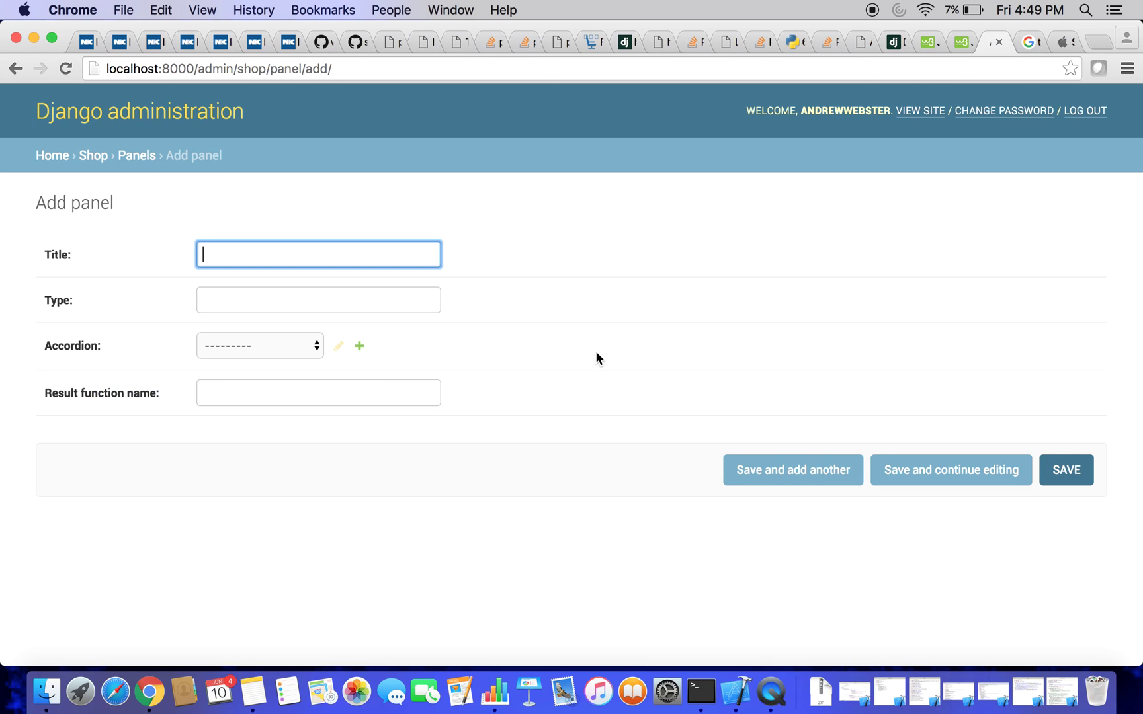
type("P")
key("BackSpace")
type("Richard's ")
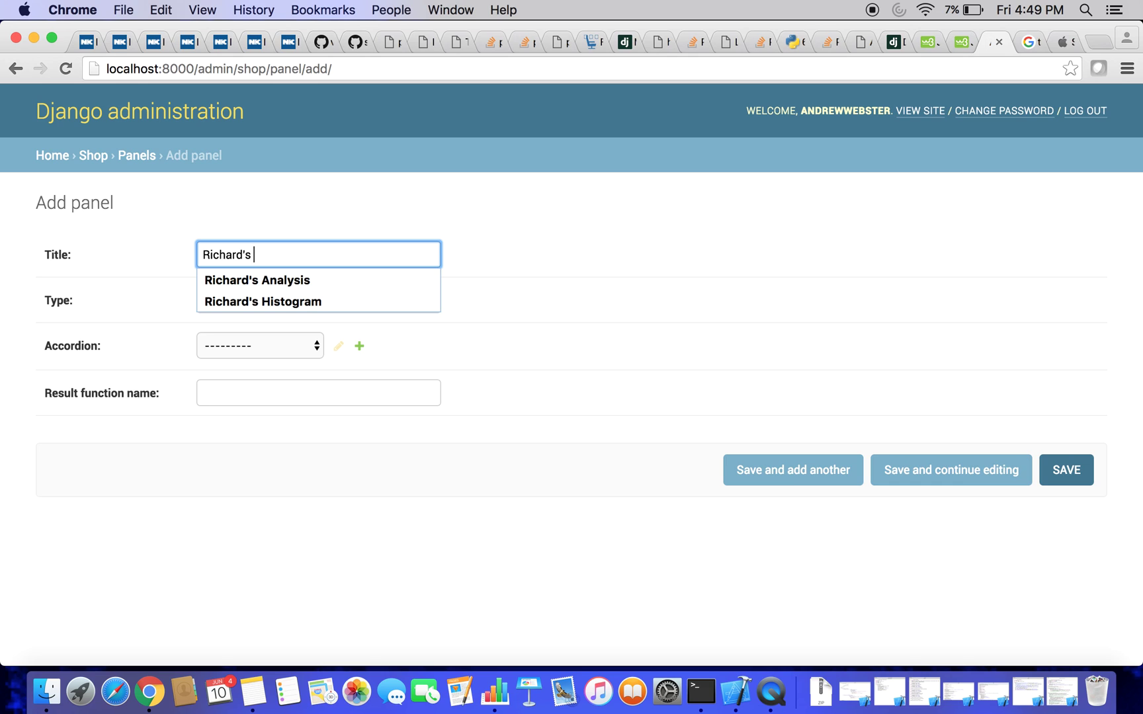
type("P")
key("BackSpace")
type("Histogram")
key("Tab")
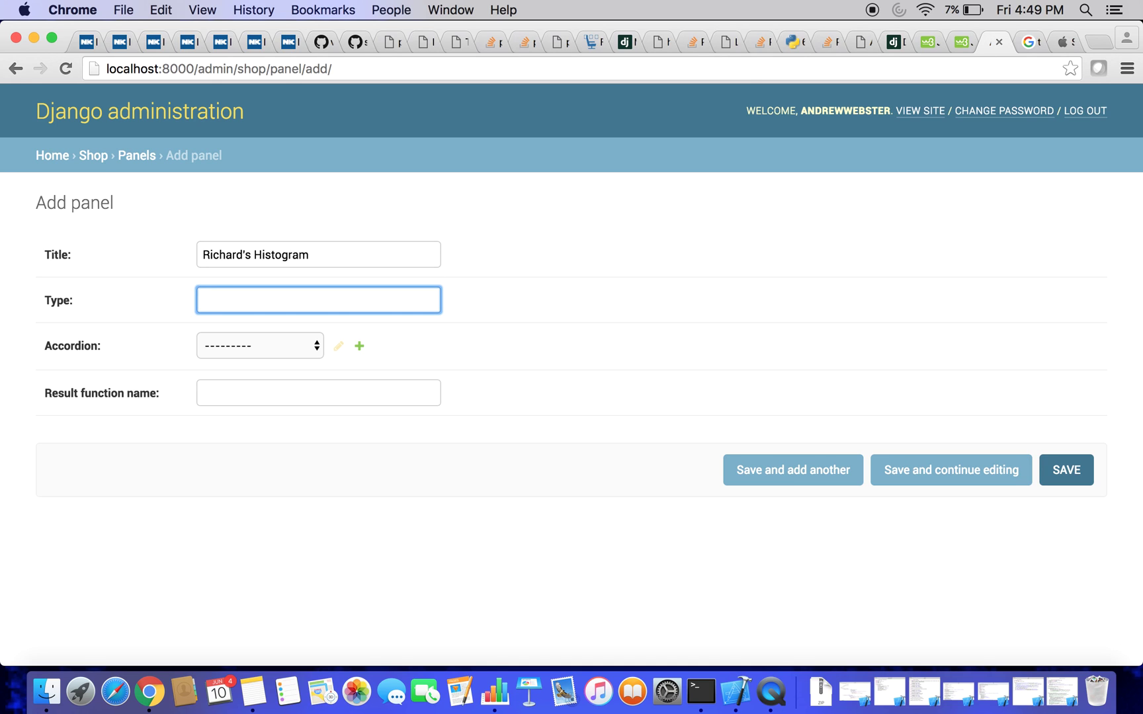
- Set the new panel's type to N/A and assign it to the newly added histogram accordion
key("Tab")
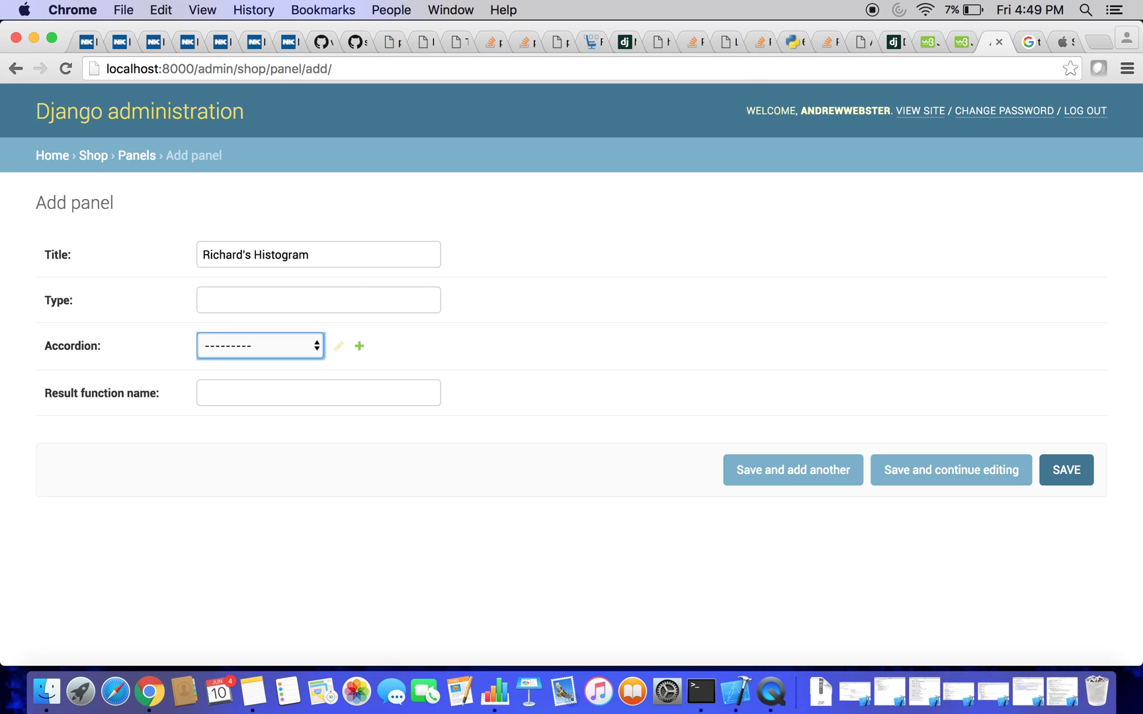
left_click(386, 305)
type("N/")
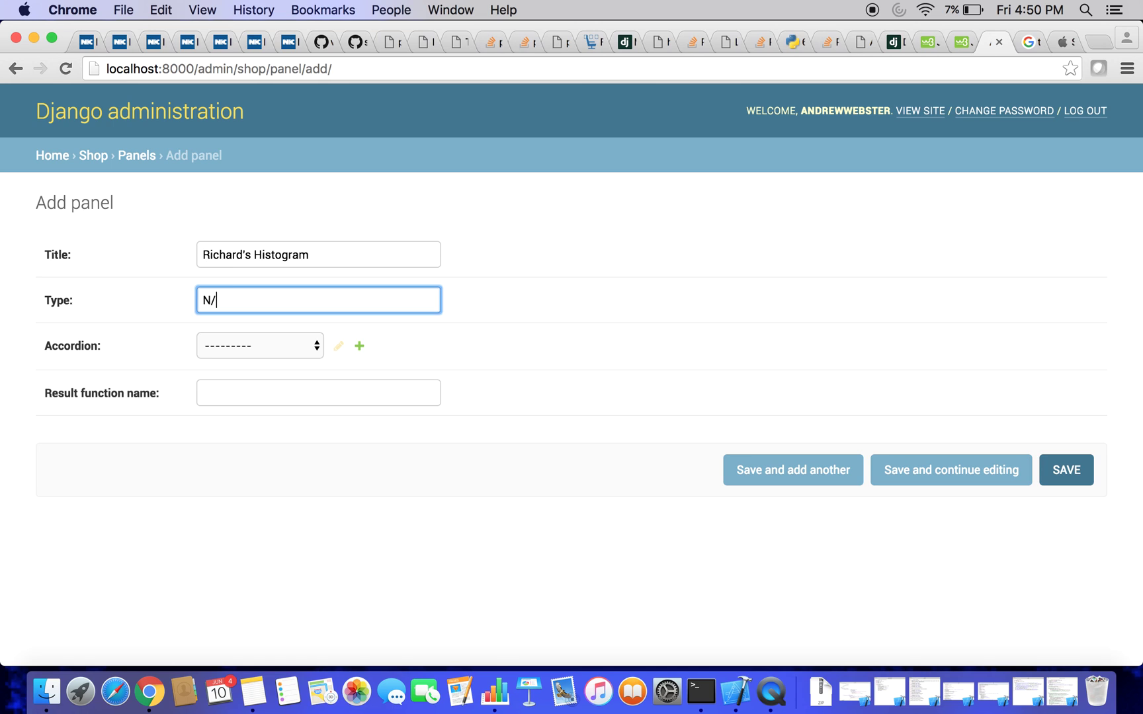
type("A")
key("Tab")
left_click(314, 347)
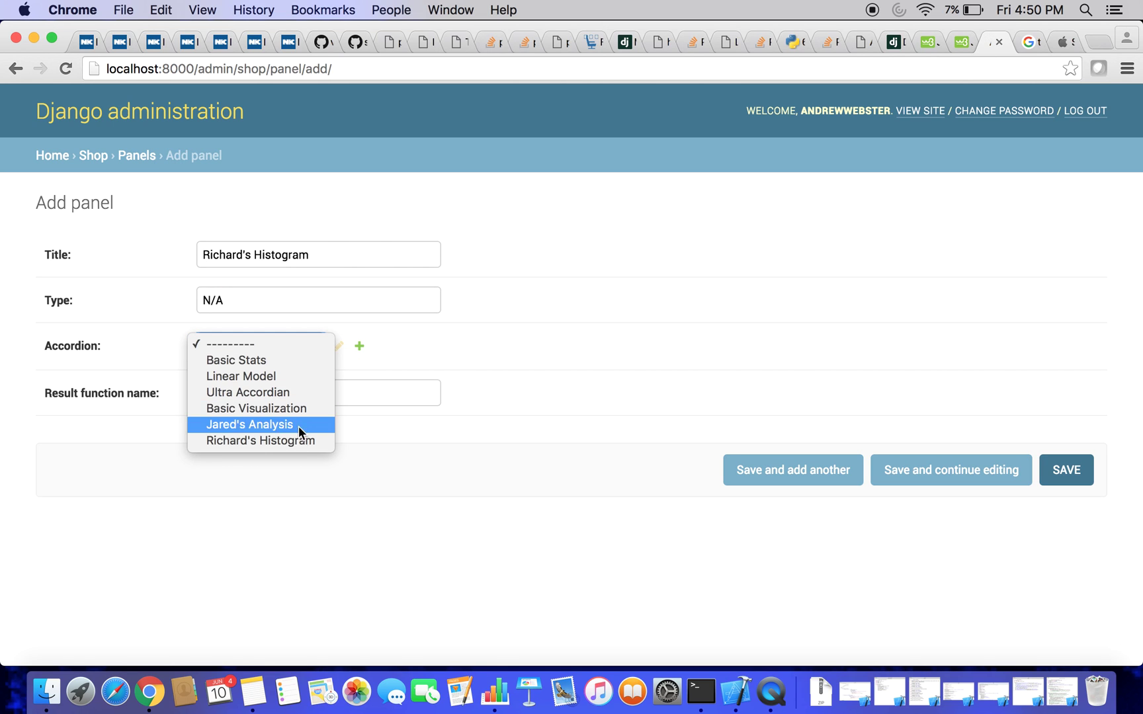
left_click(296, 446)
- Set the panel's result function name to histogram and save the panel
left_click(263, 392)
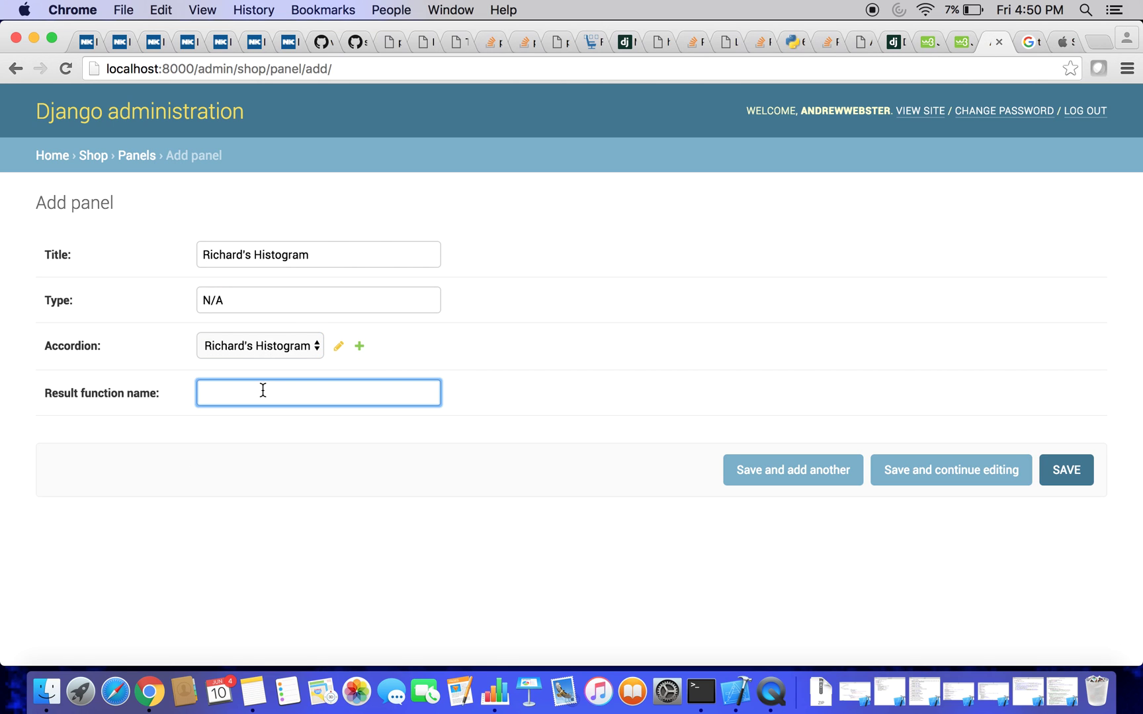
type("histogram")
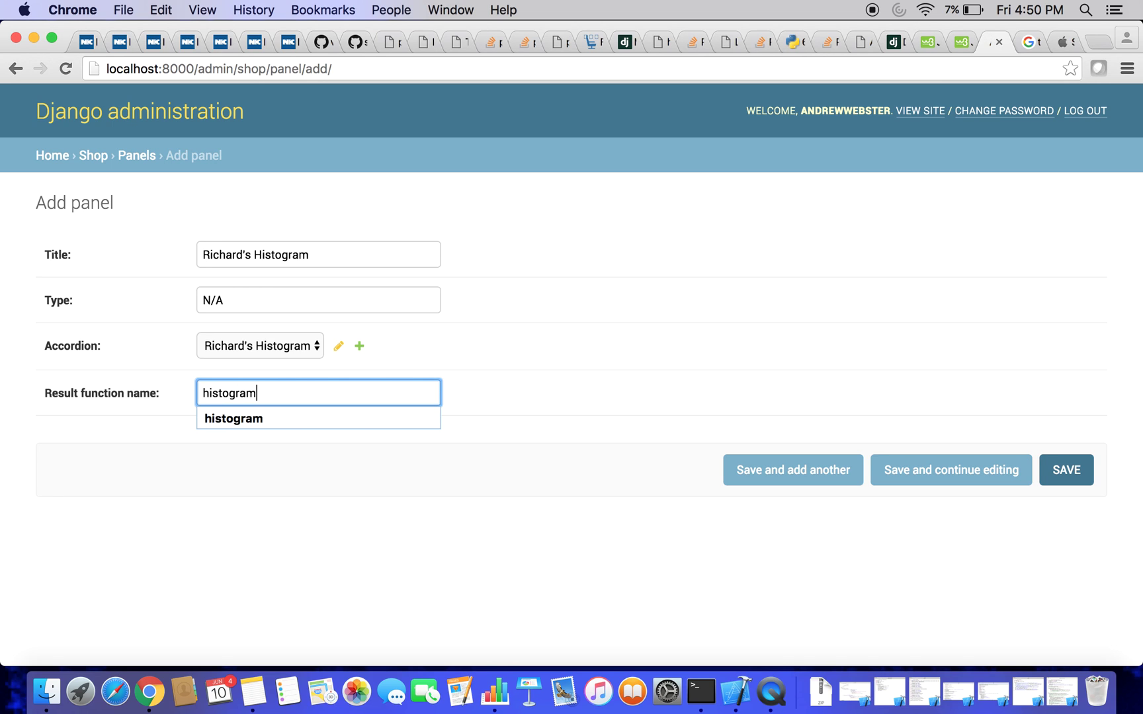
key("Tab")
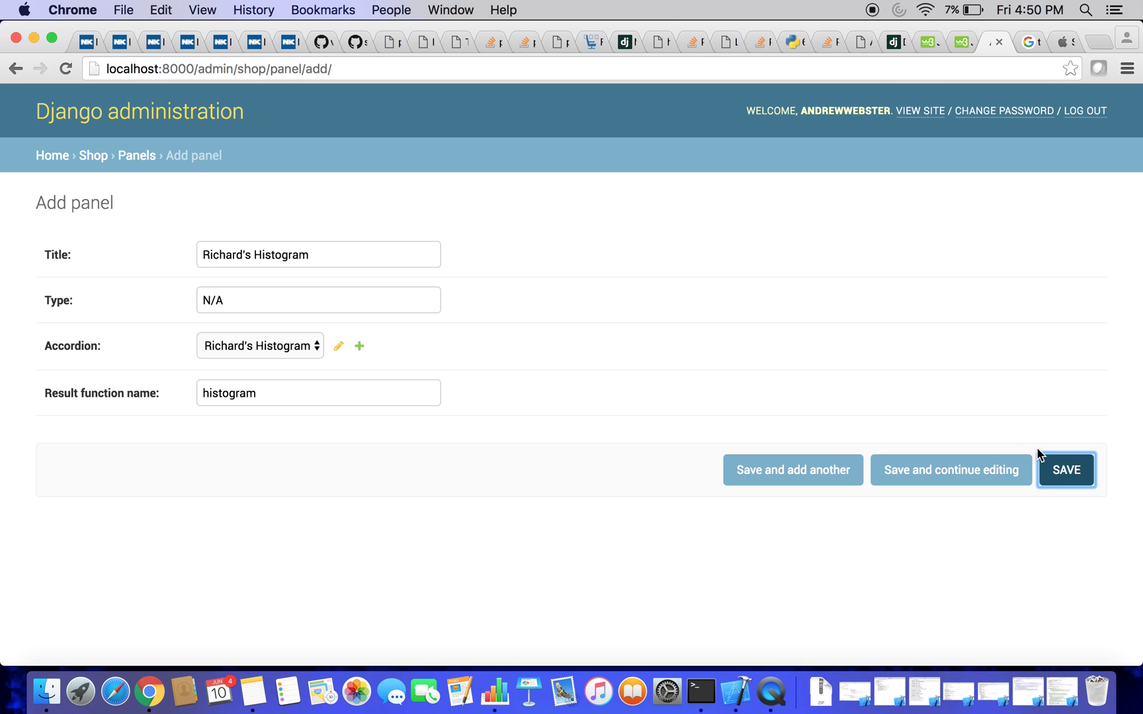
left_click(1046, 474)
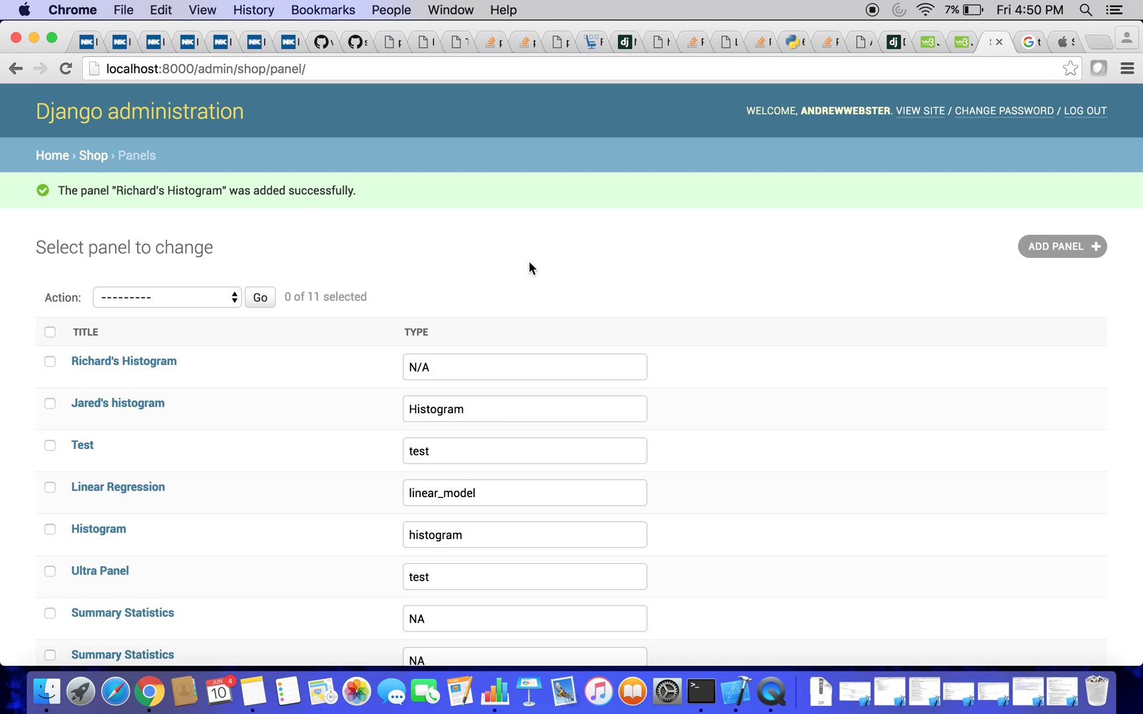
- Check the newly added analysis and its histogram accordion on the localhost:8000 site in a new browser tab
scroll(529, 266, "down", 1)
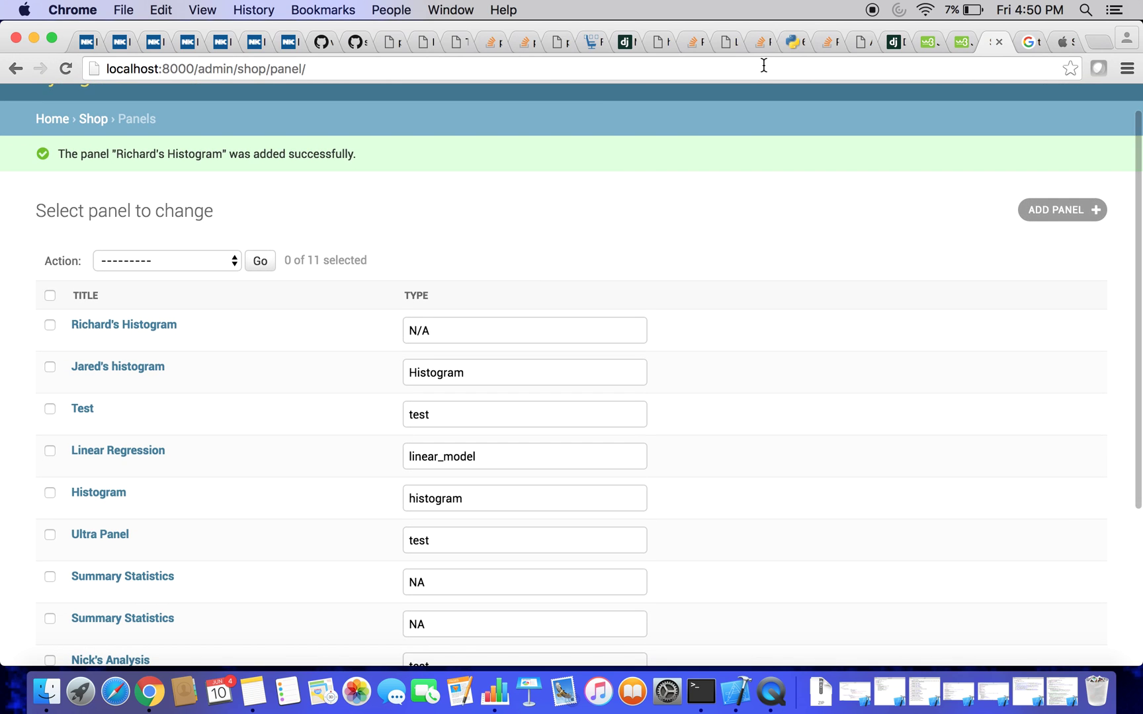
left_click(1095, 40)
type("loc")
key("Return")
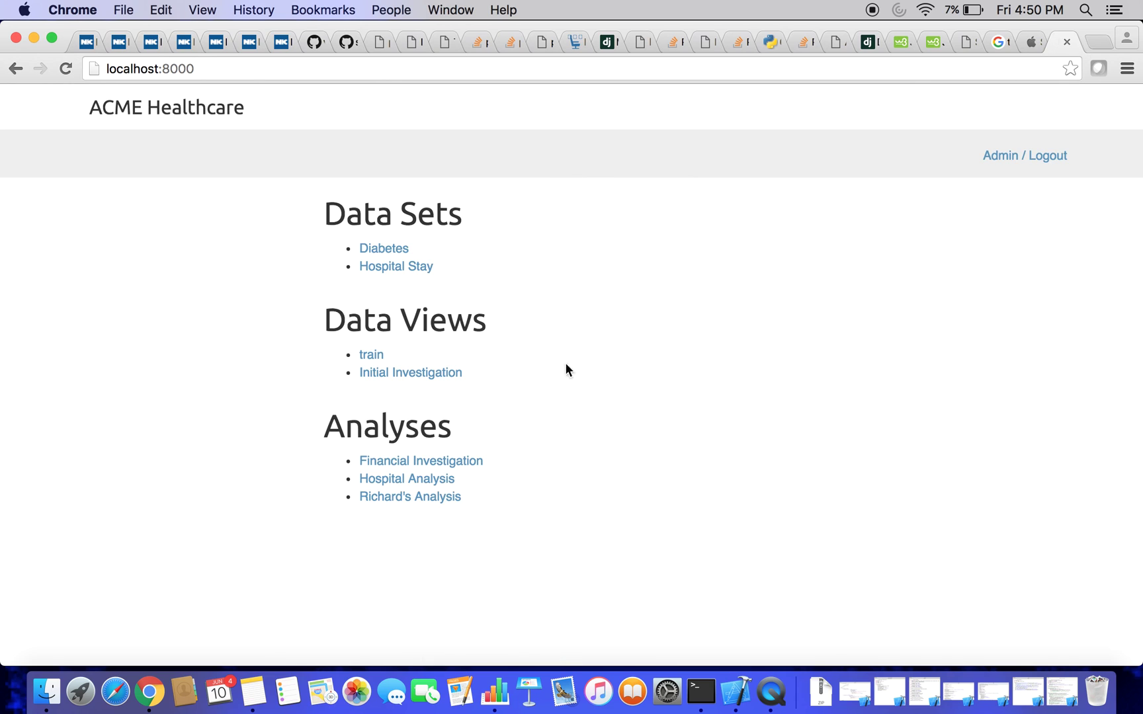
left_click(439, 497)
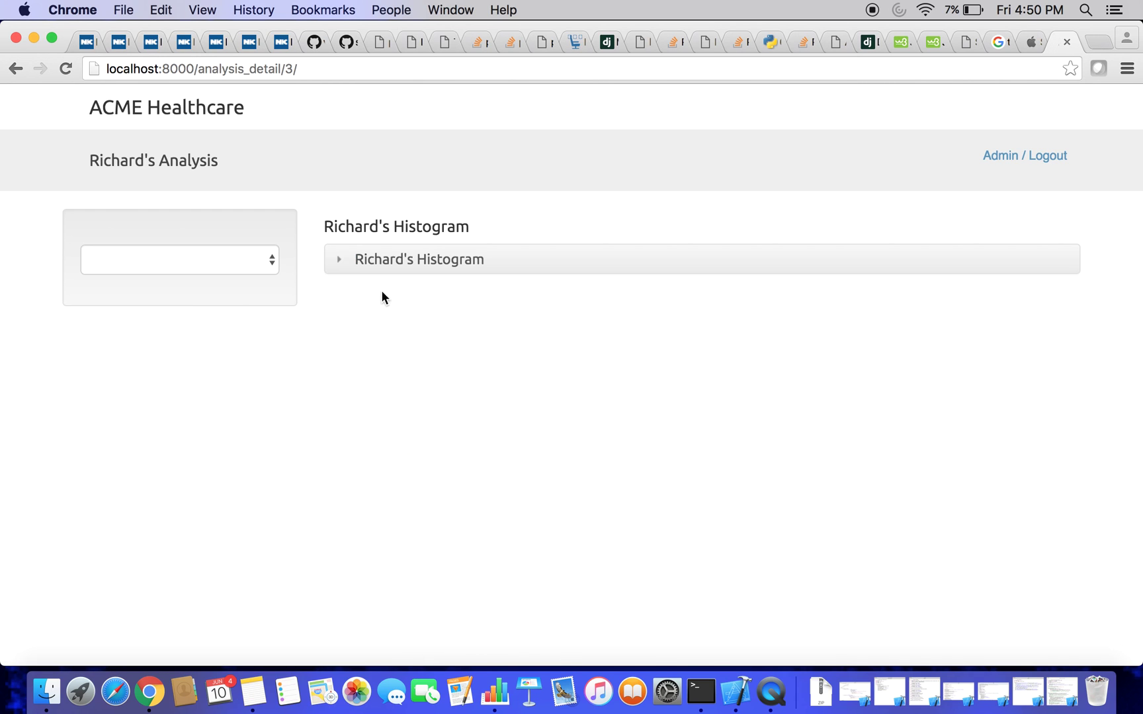
left_click(342, 265)
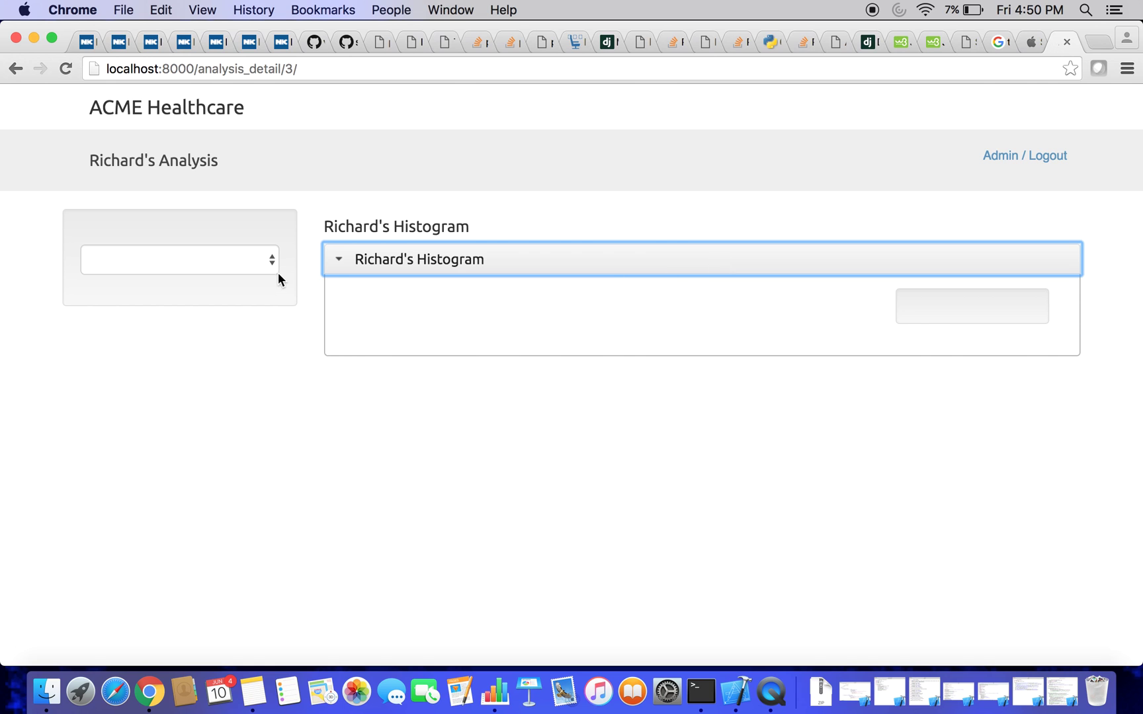
left_click(337, 264)
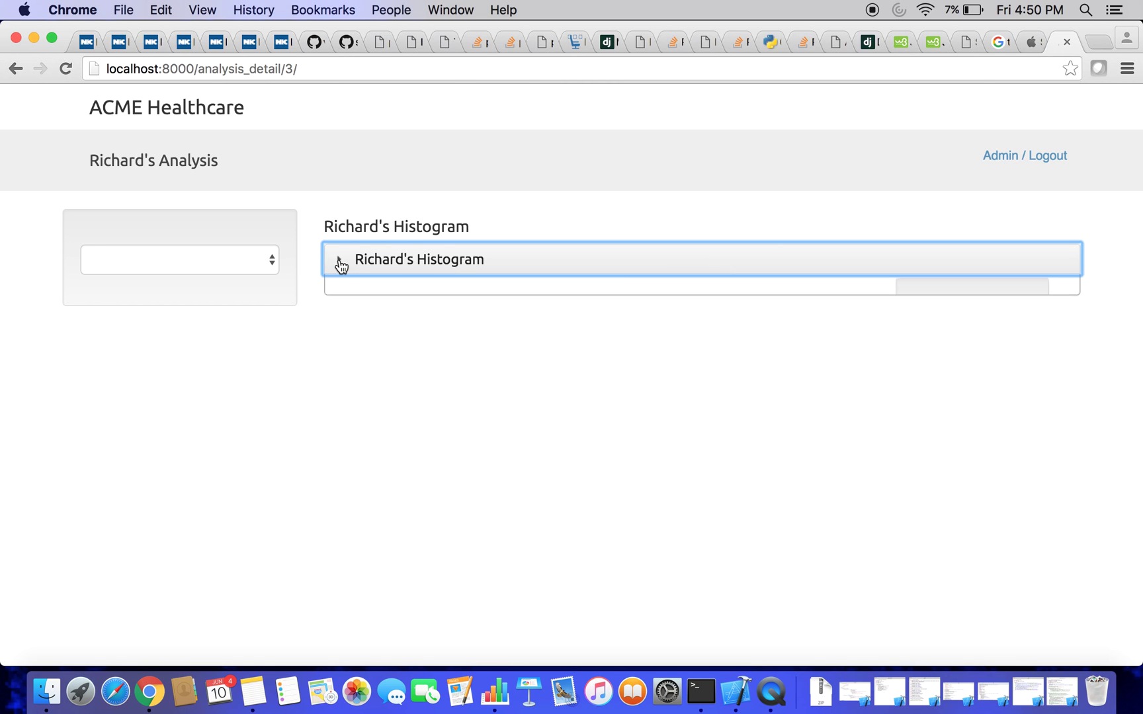
- Return to the Django admin and start a new controller in the Shop section
left_click(1029, 41)
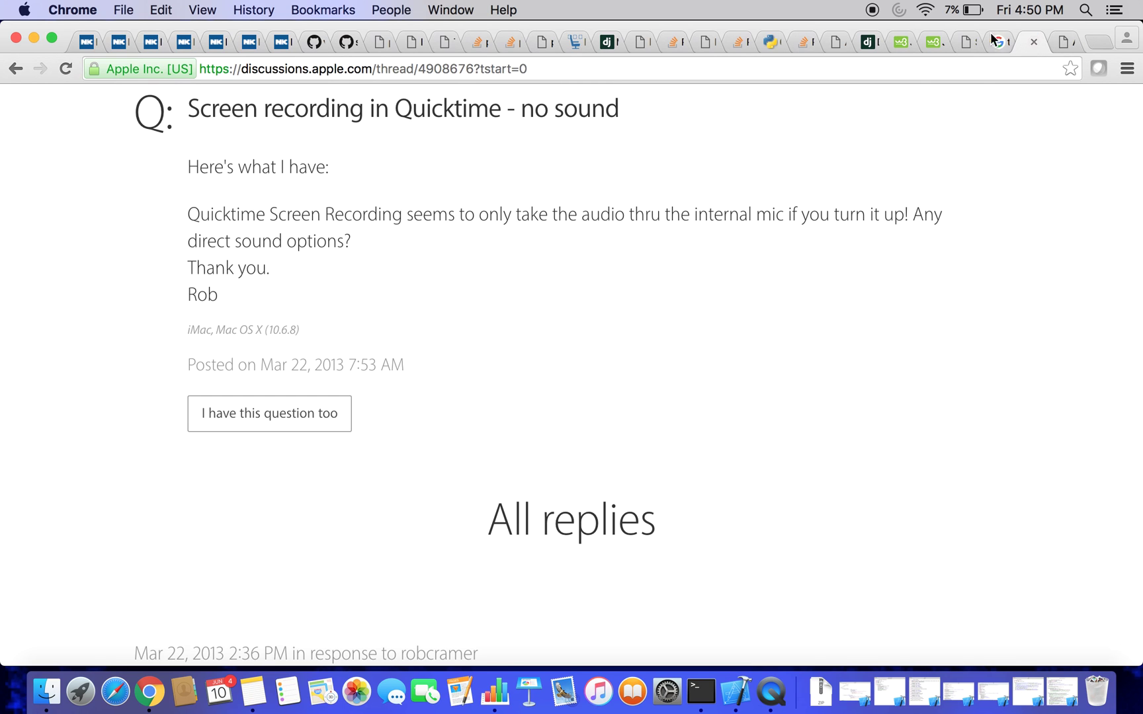
left_click(968, 41)
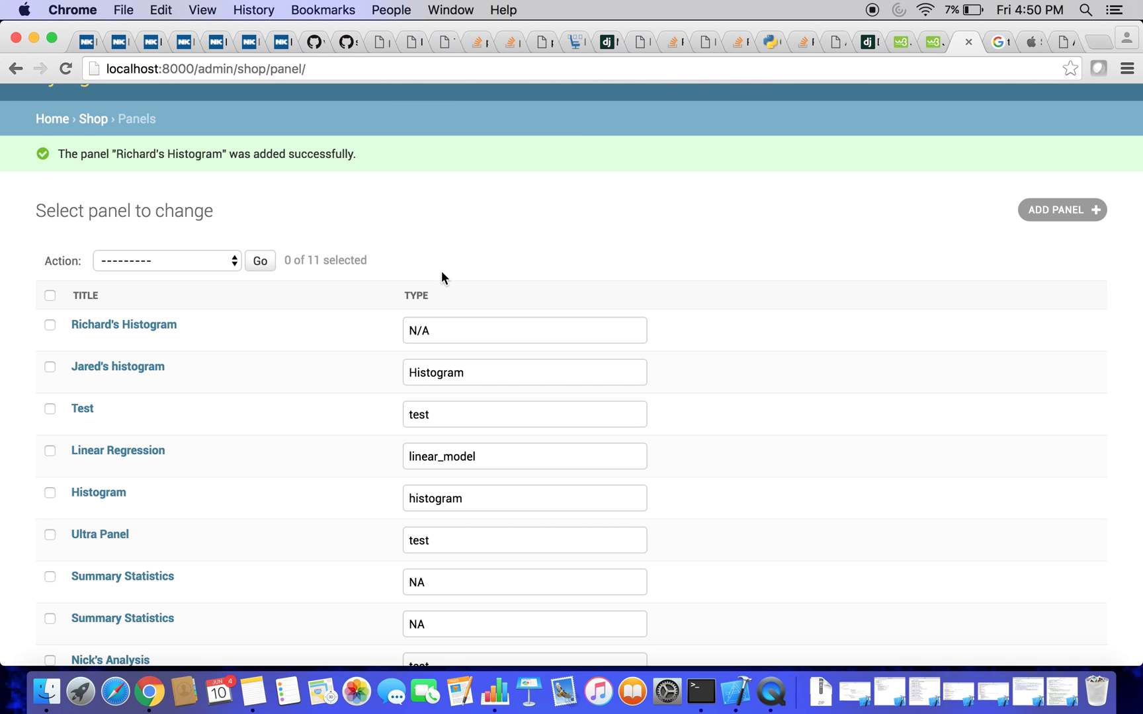
left_click(83, 119)
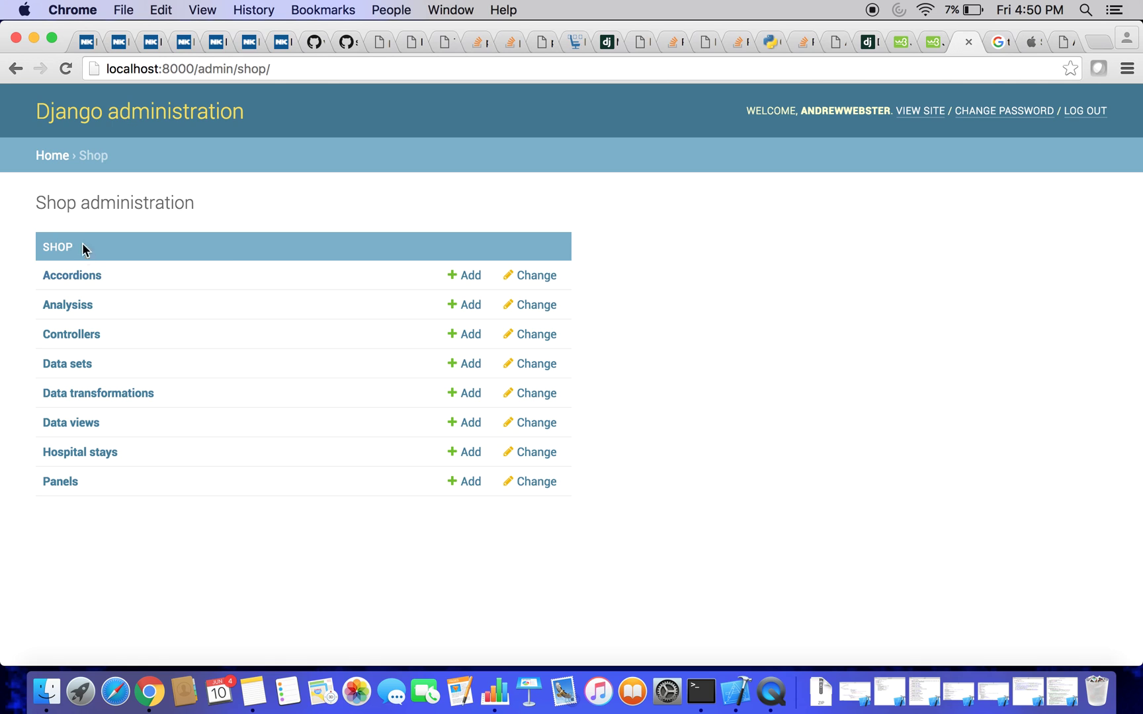
left_click(69, 340)
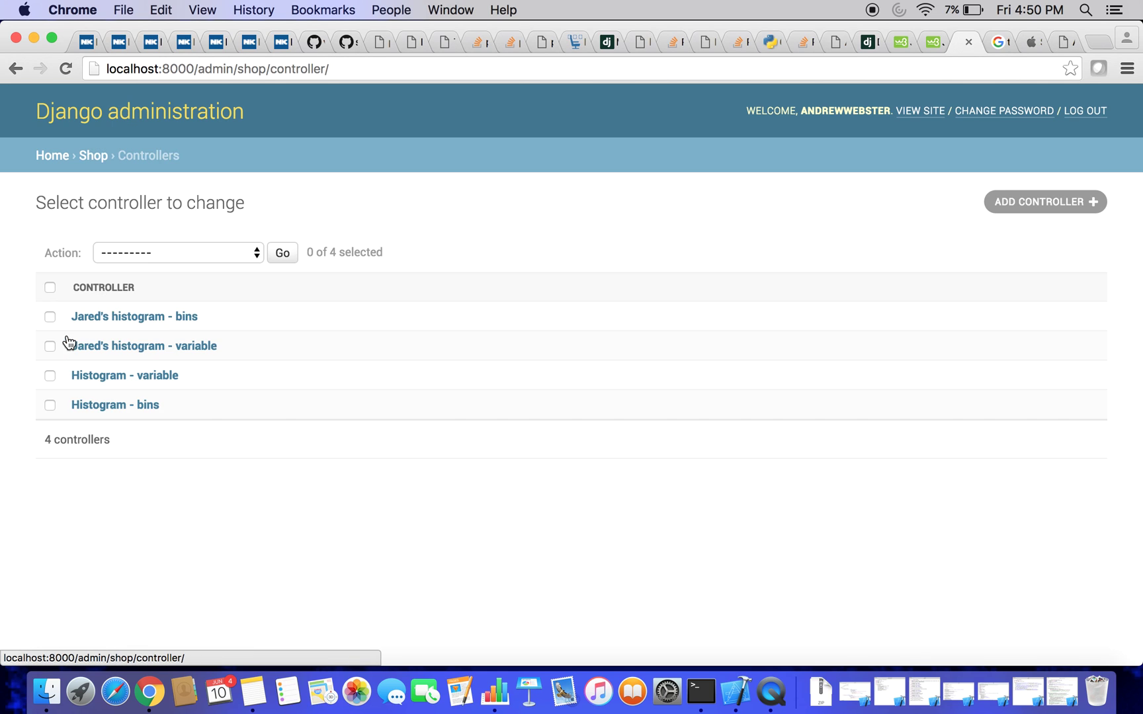
left_click(234, 253)
left_click(296, 229)
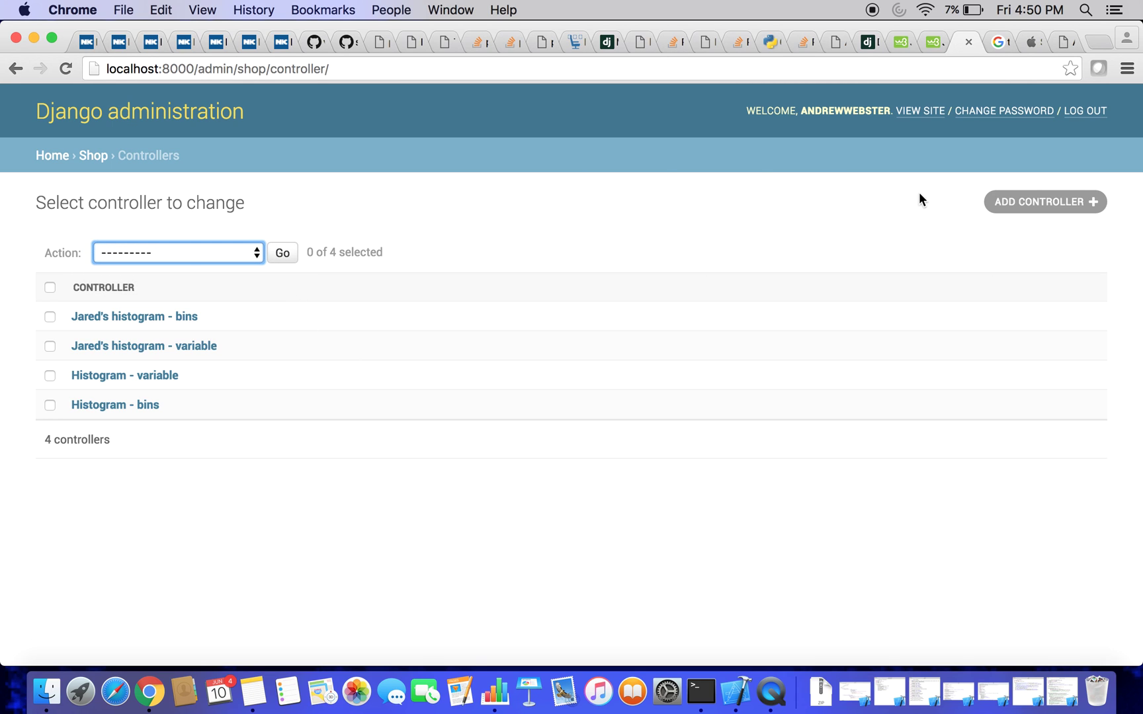
left_click(1003, 200)
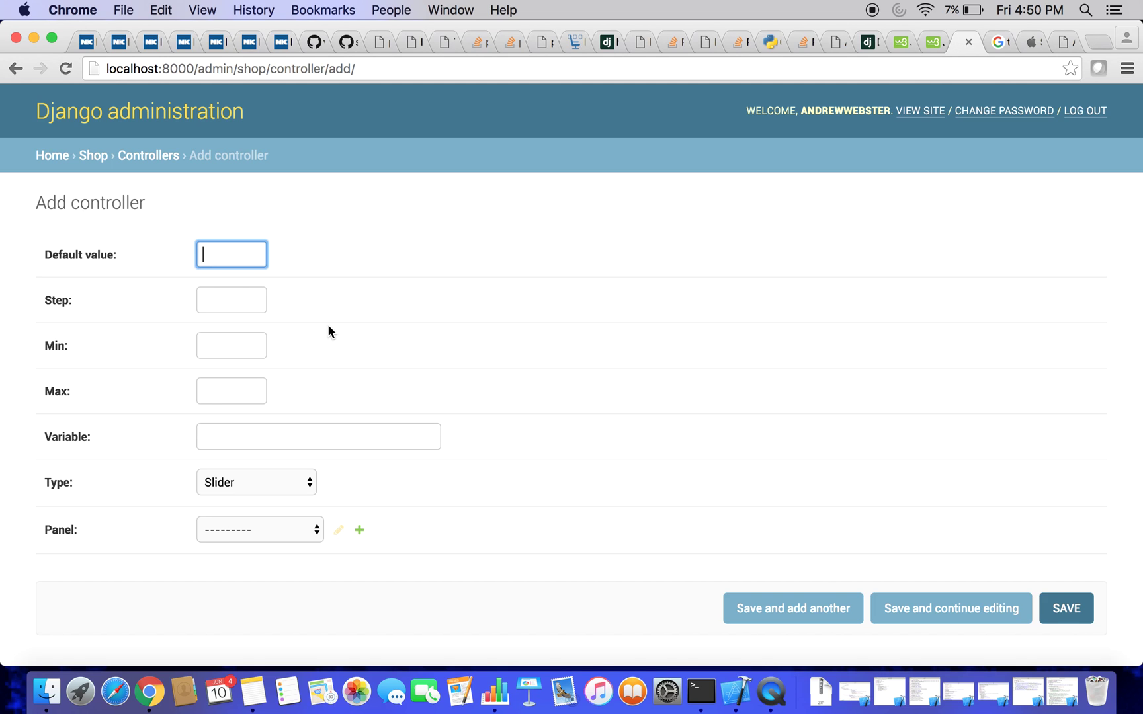
- Set the new controller's default value to 20, step to 10, min to 10 and max to 40
type("20")
key("Tab")
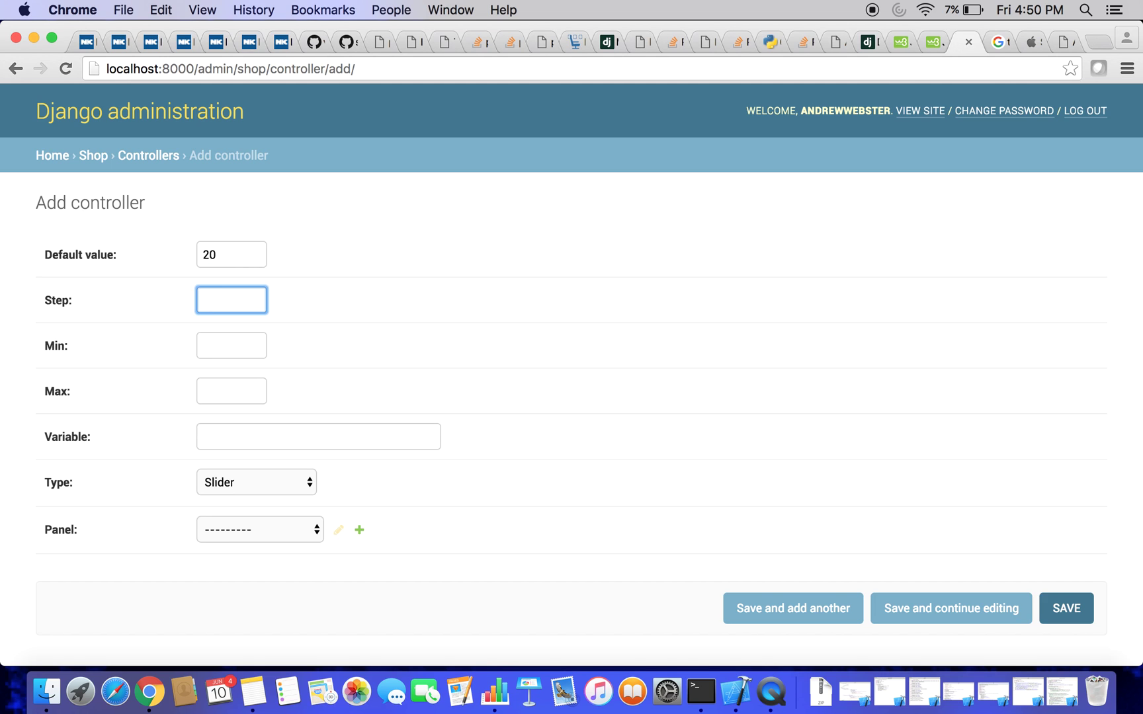
type("10")
key("Tab")
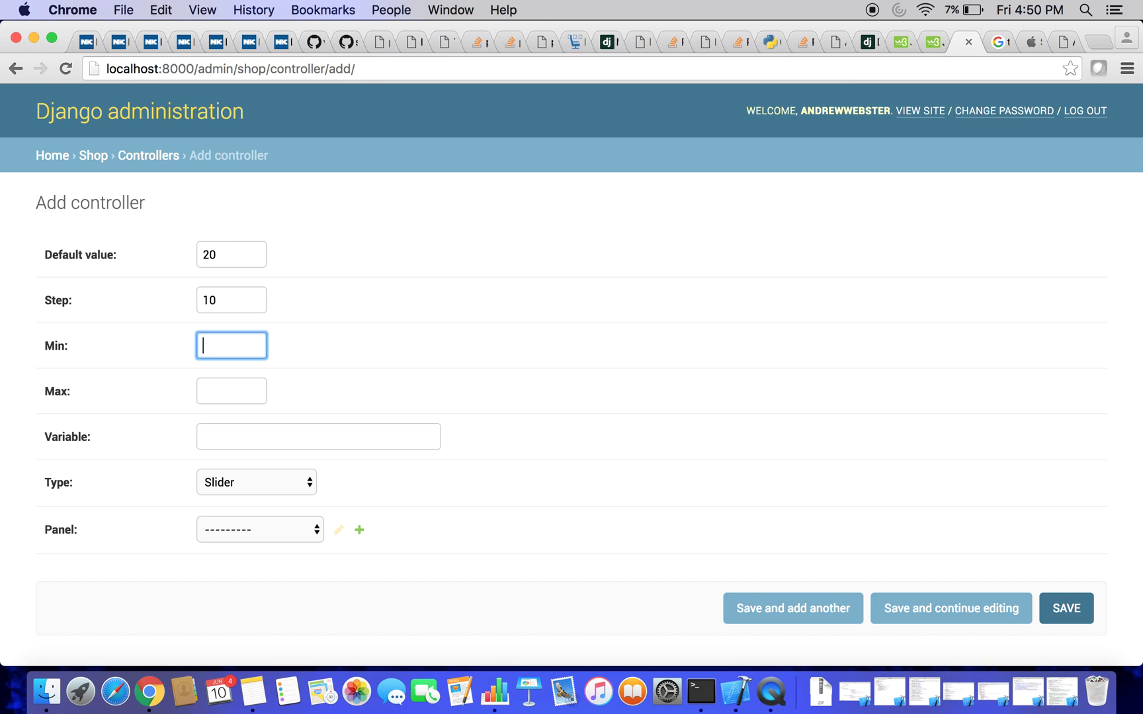
type("10")
key("Tab")
type("40")
key("Tab")
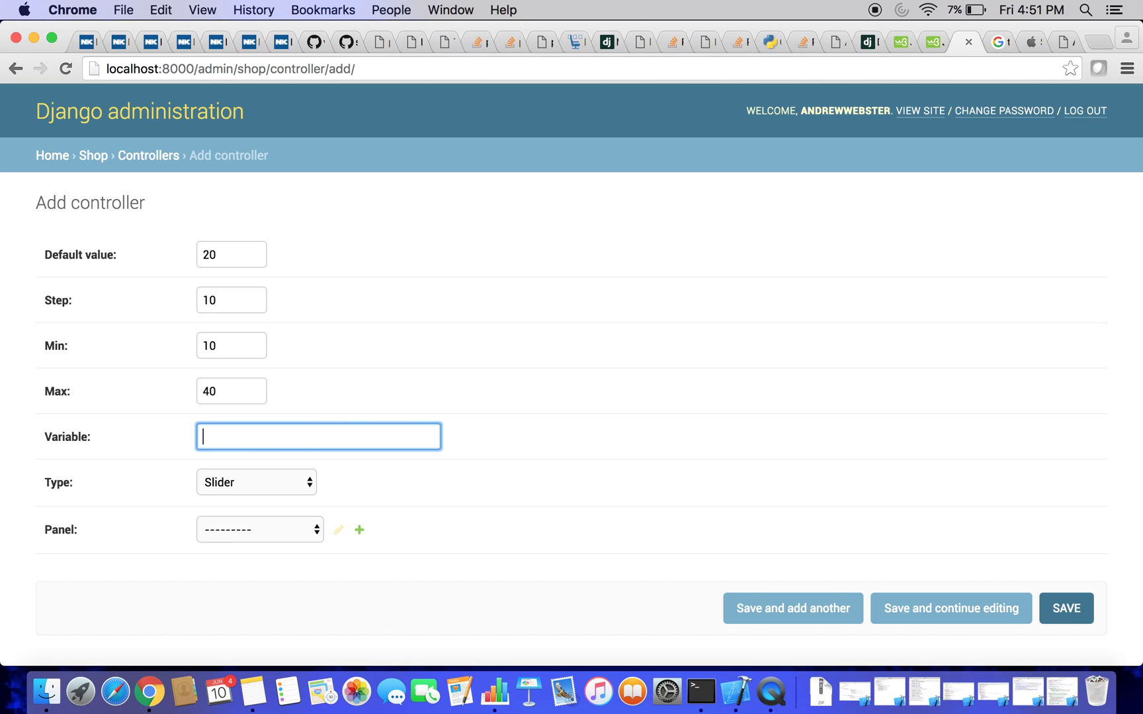
- Name the controller's variable "variable", keep the Slider type, assign it to the newly added histogram panel and save it
type("variable")
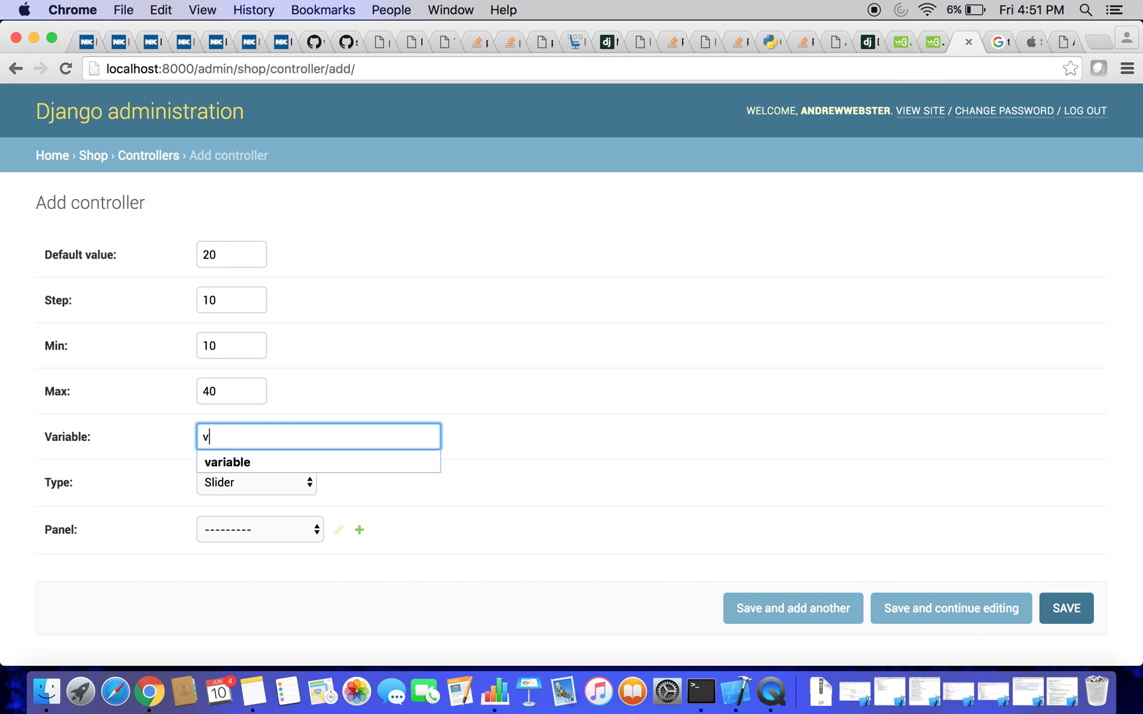
key("Tab")
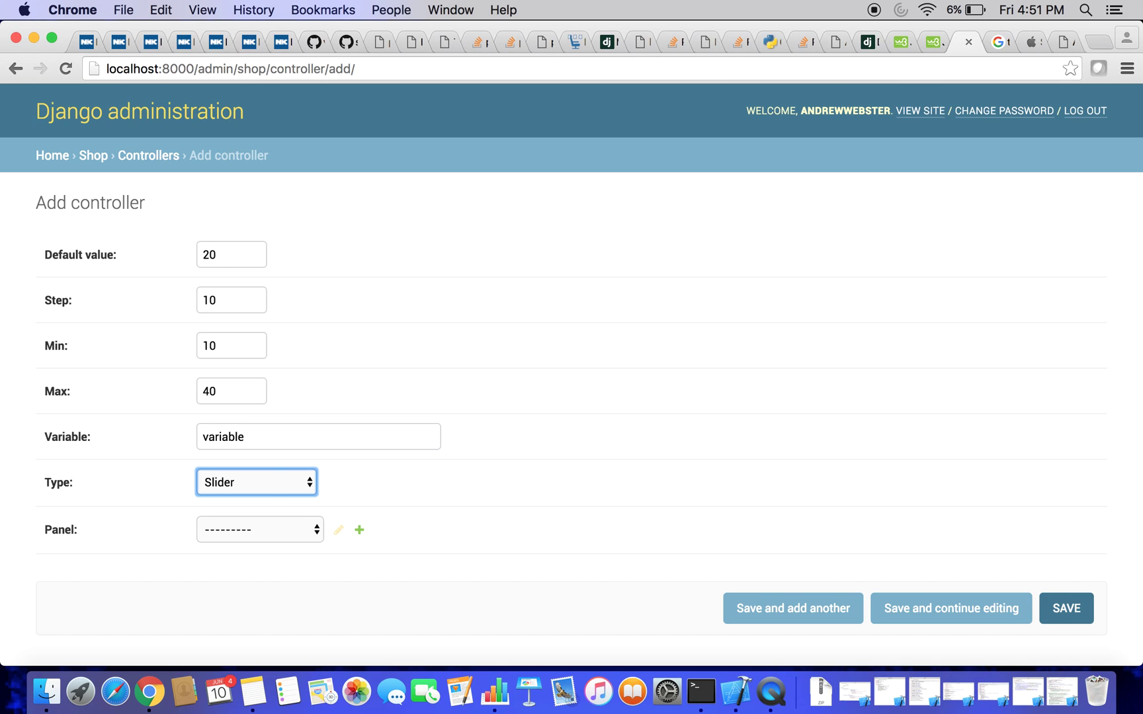
left_click(276, 490)
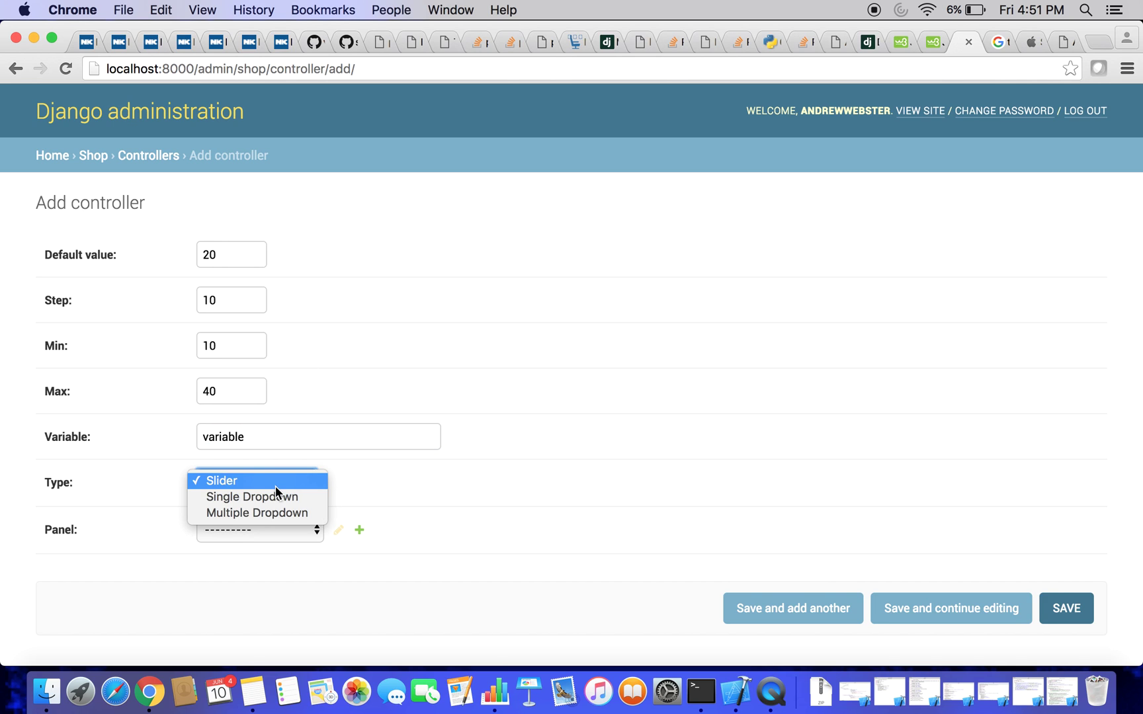
left_click(275, 487)
left_click(282, 536)
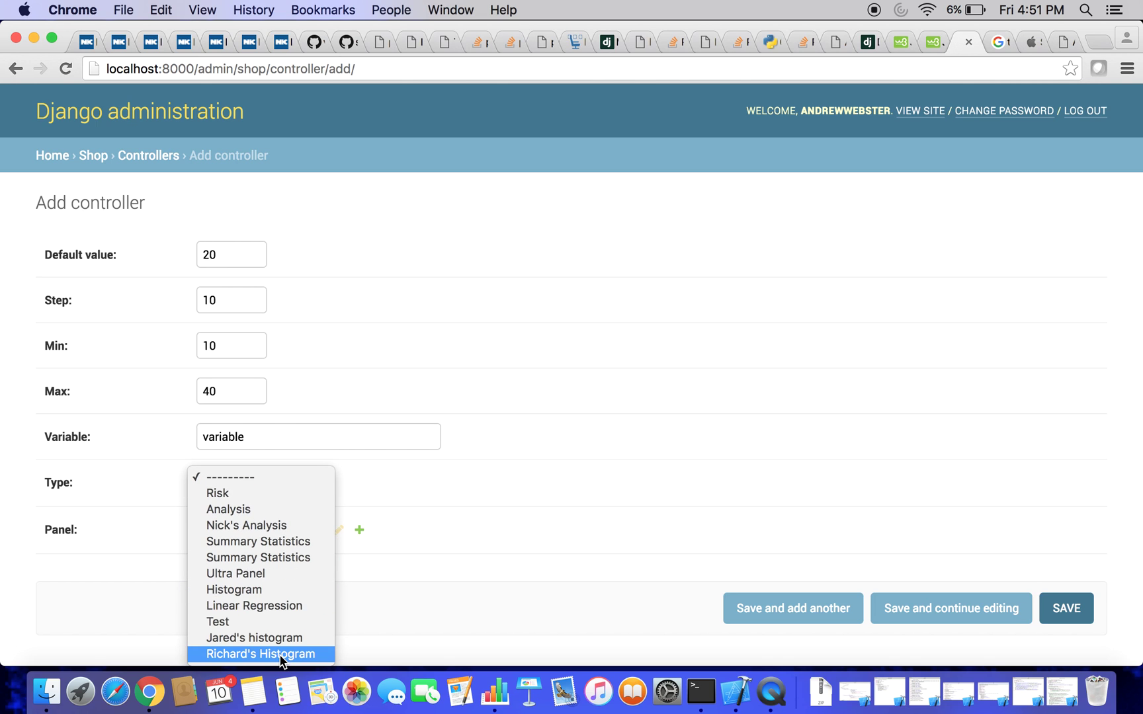
left_click(280, 653)
left_click(1058, 610)
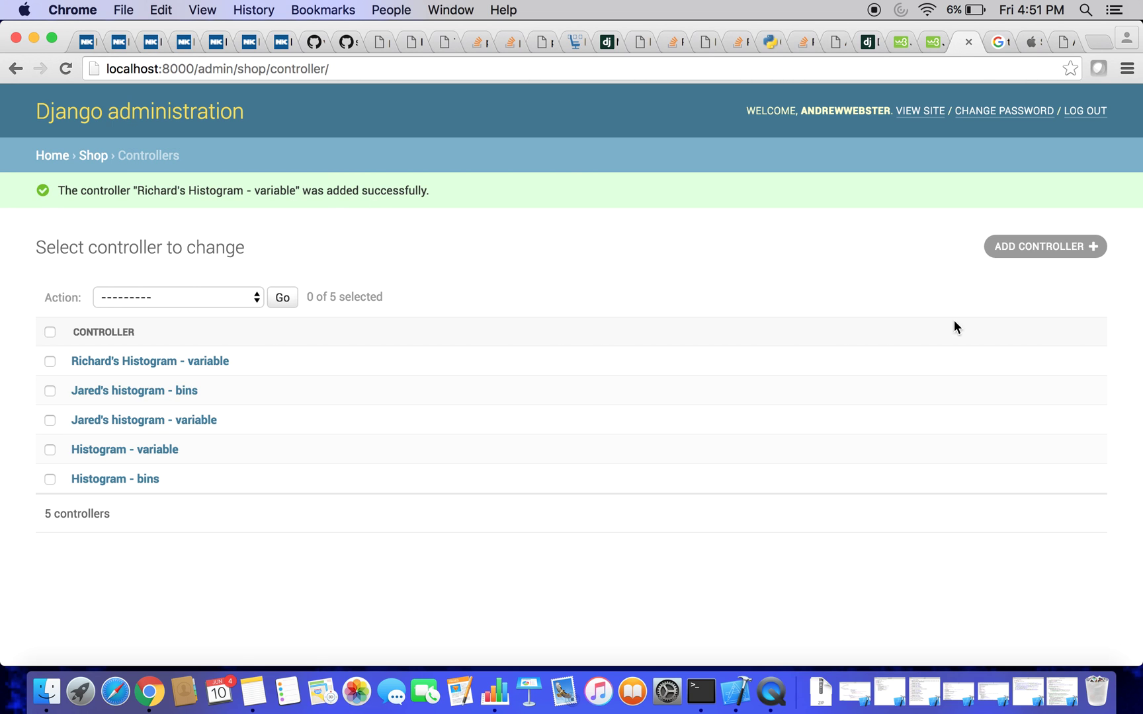
- Start a second controller with its default value, step, min and max all set to 1
left_click(1028, 247)
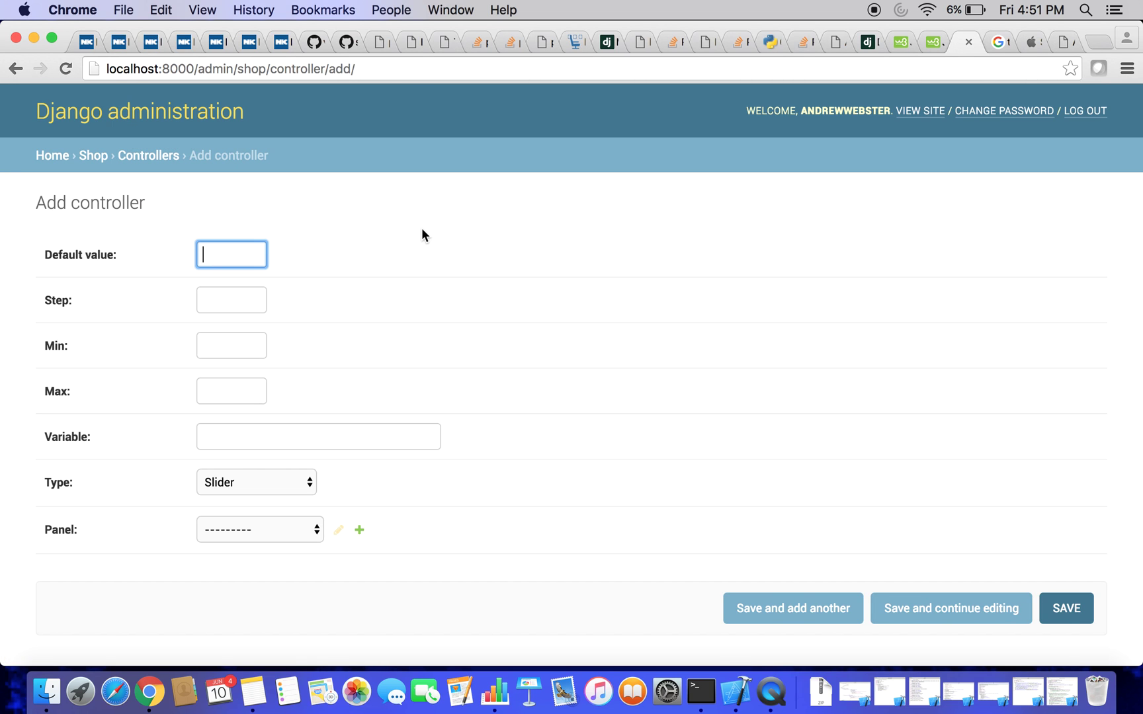
type("1")
key("Tab")
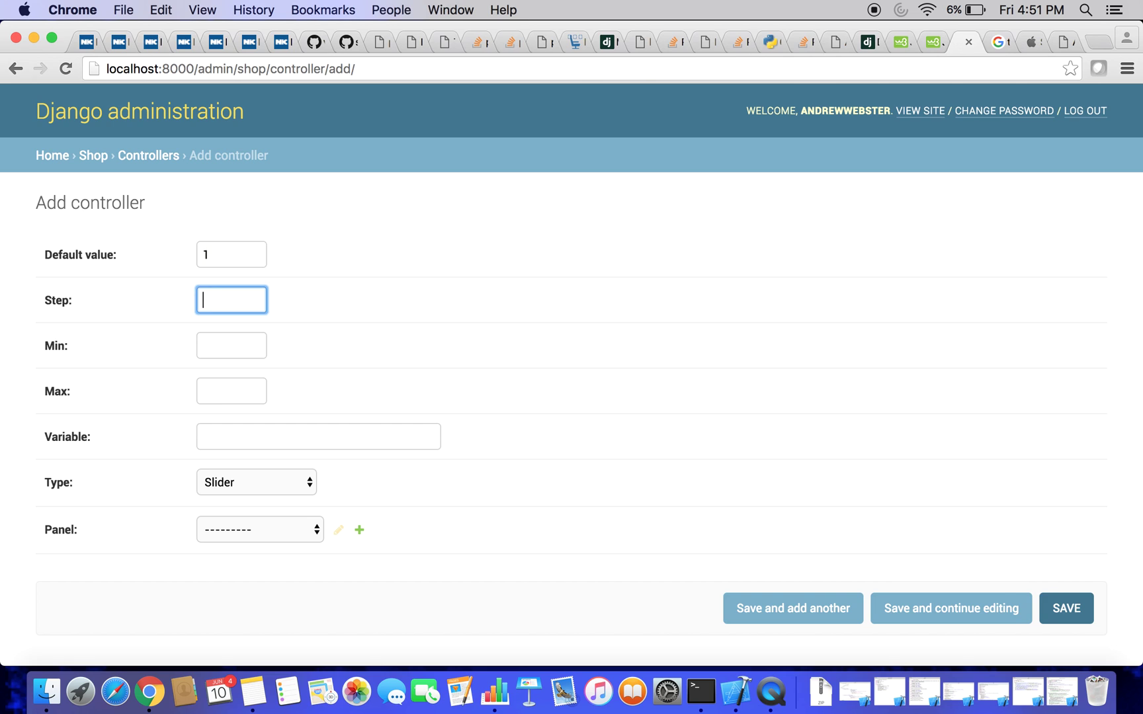
type("1")
key("Tab")
type("1")
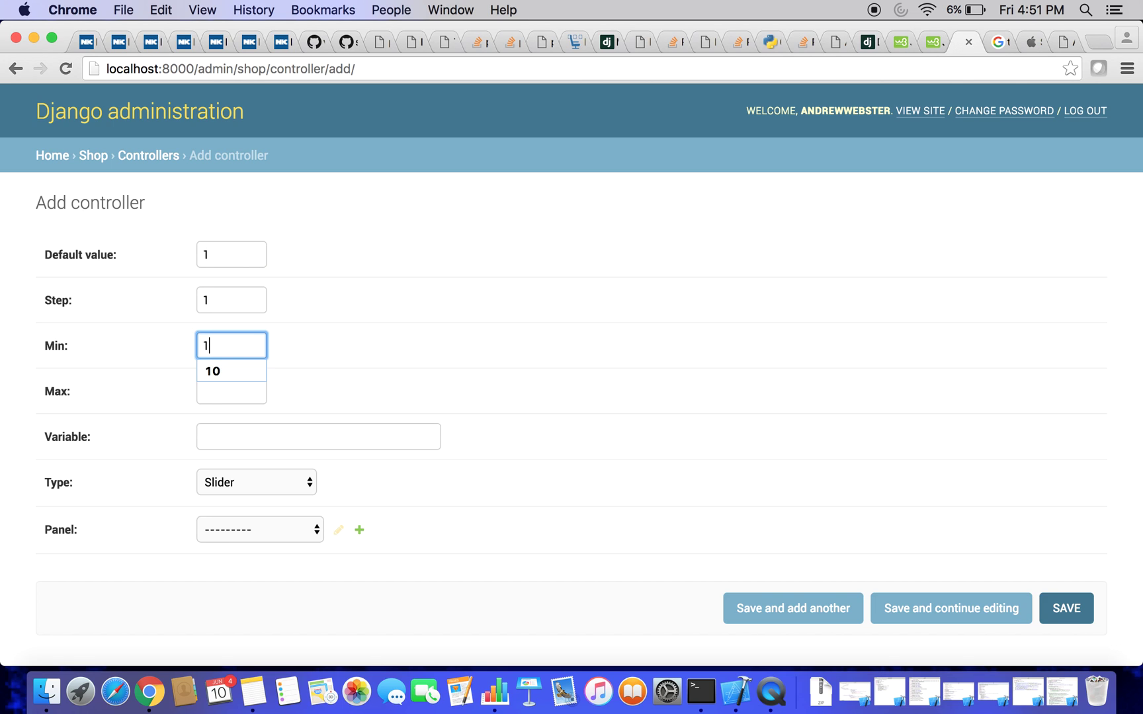
key("Tab")
key("Tab")
left_click(208, 392)
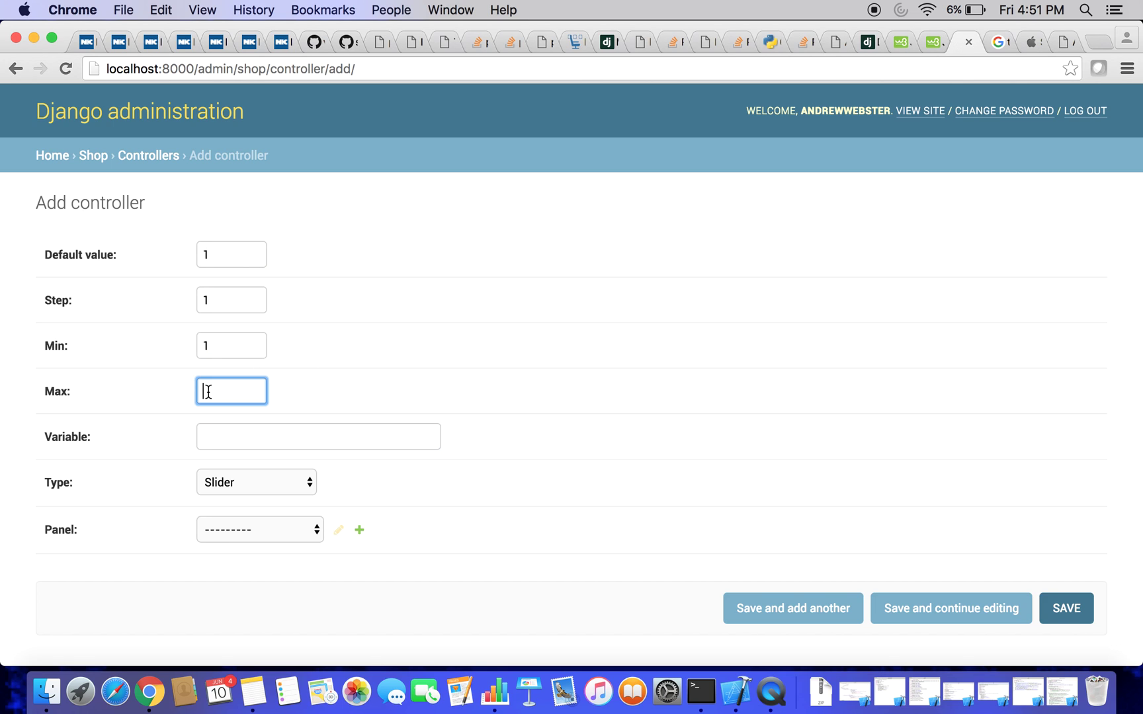
type("1")
- Enter "variable" in lowercase as the second controller's variable
left_click(304, 438)
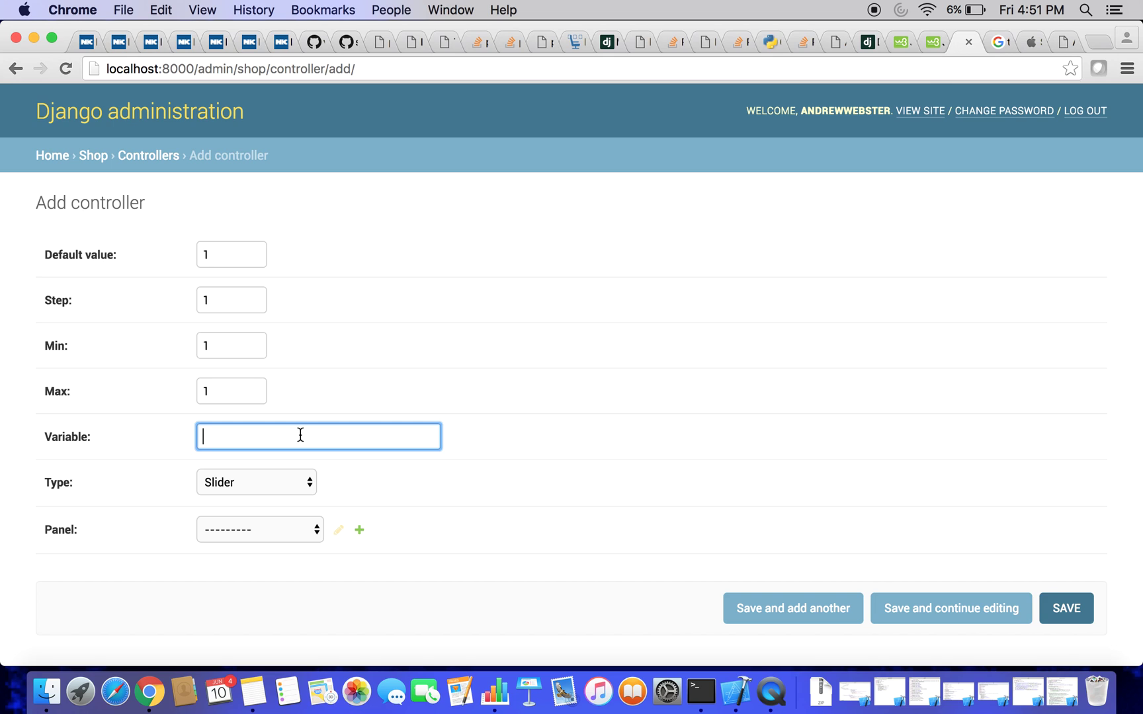
type("VARIA")
key("BackSpace")
key("BackSpace")
key("BackSpace")
key("BackSpace")
key("BackSpace")
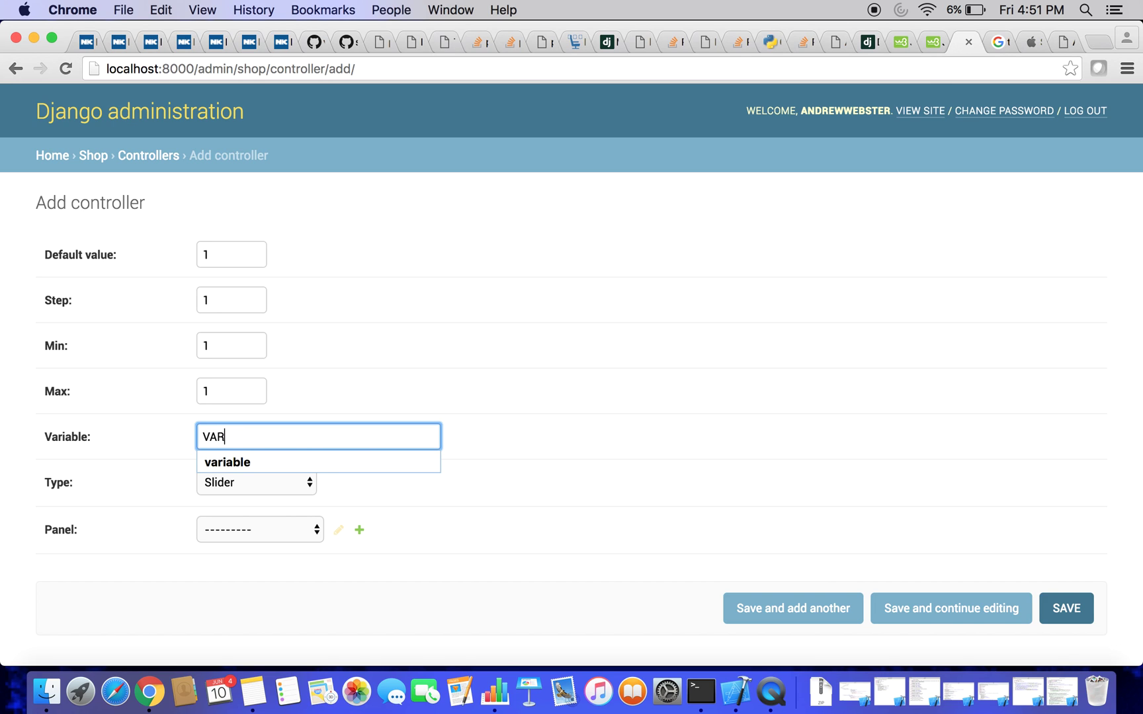
type("variable")
key("Tab")
- Set the second controller's type to Single Dropdown, assign it to the newly added histogram panel and save it
left_click(230, 486)
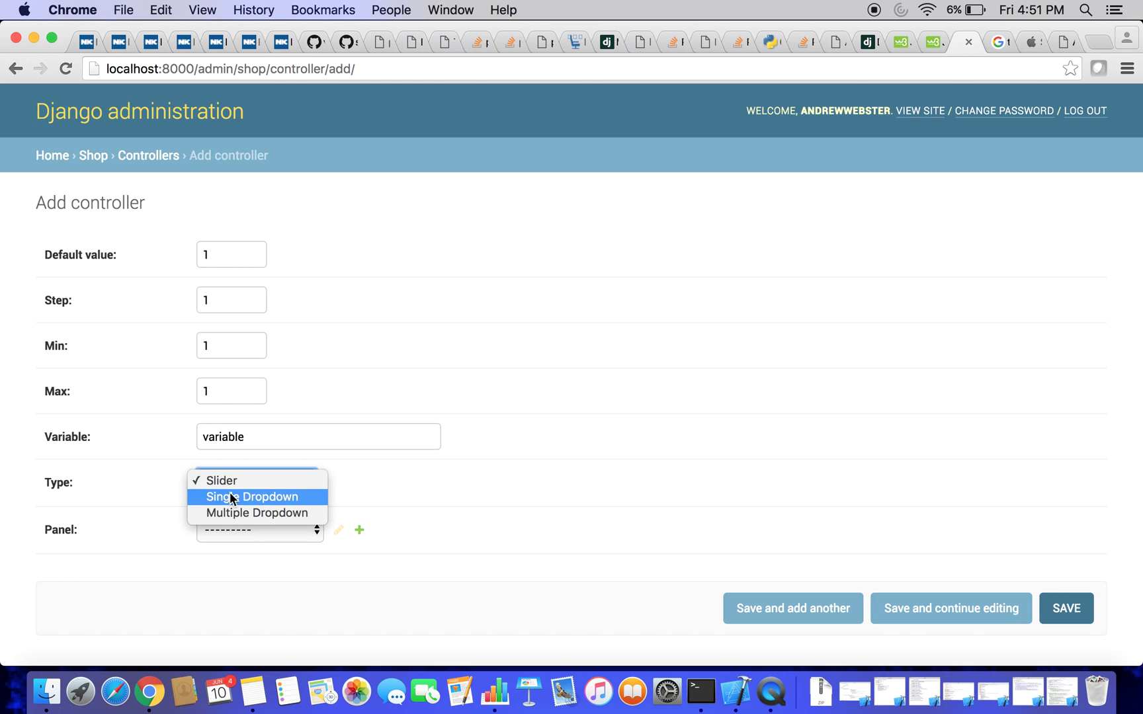
left_click(252, 504)
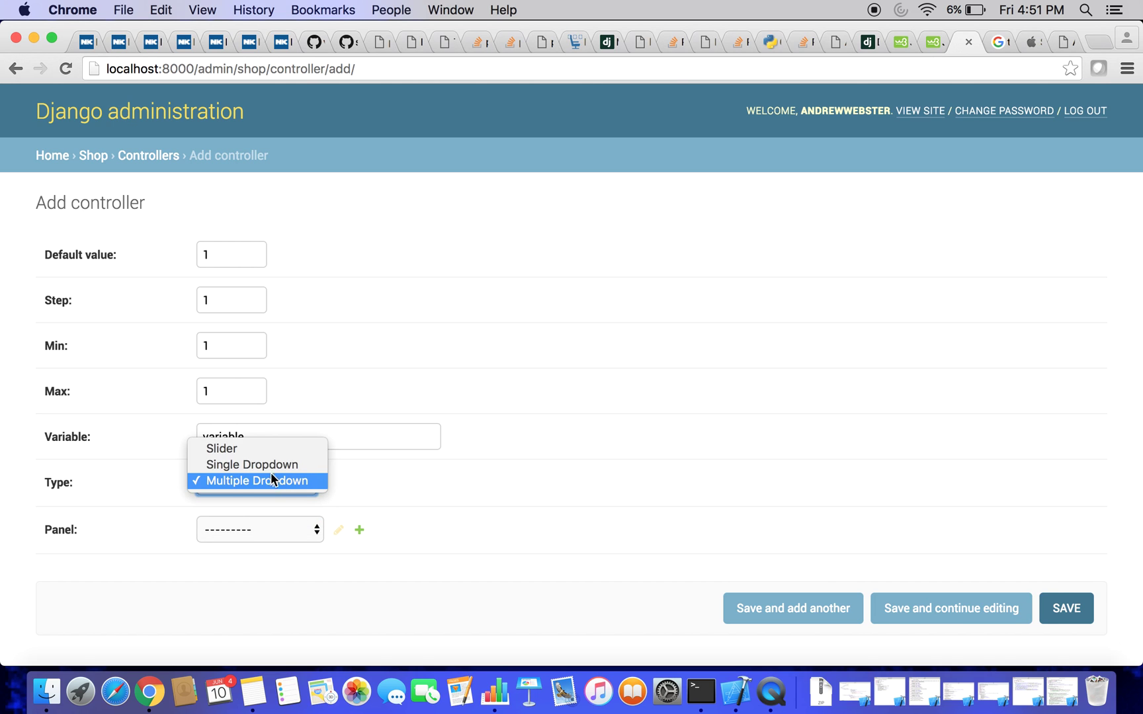
left_click(270, 464)
left_click(270, 541)
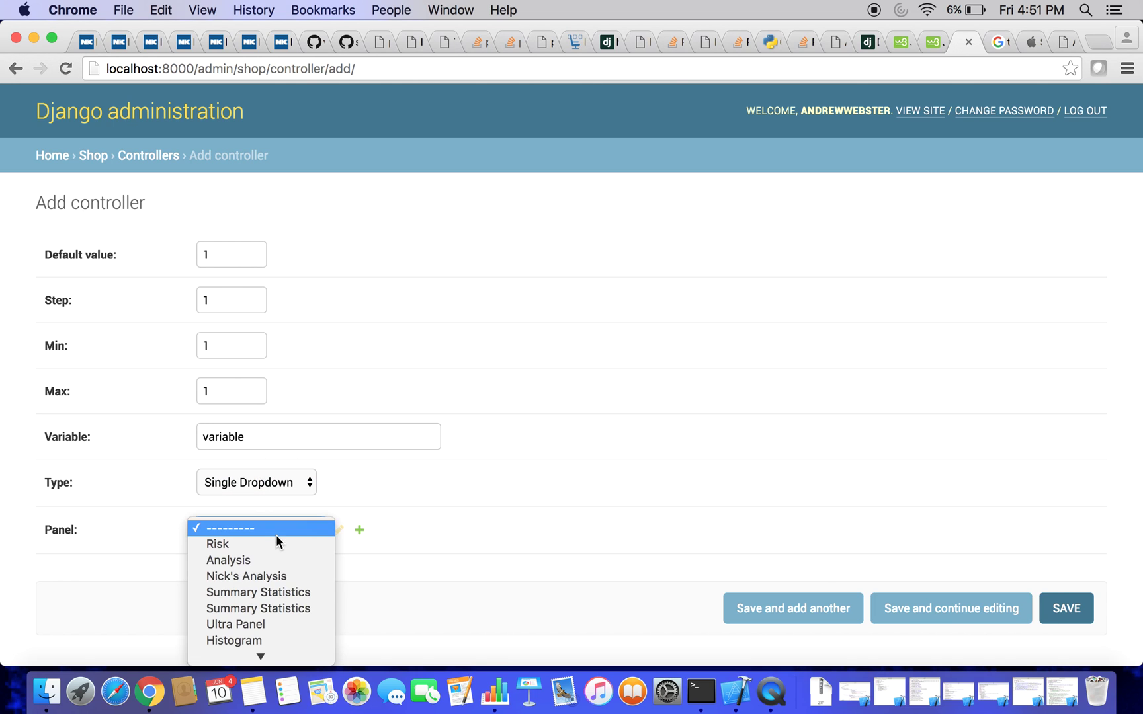
left_click(280, 655)
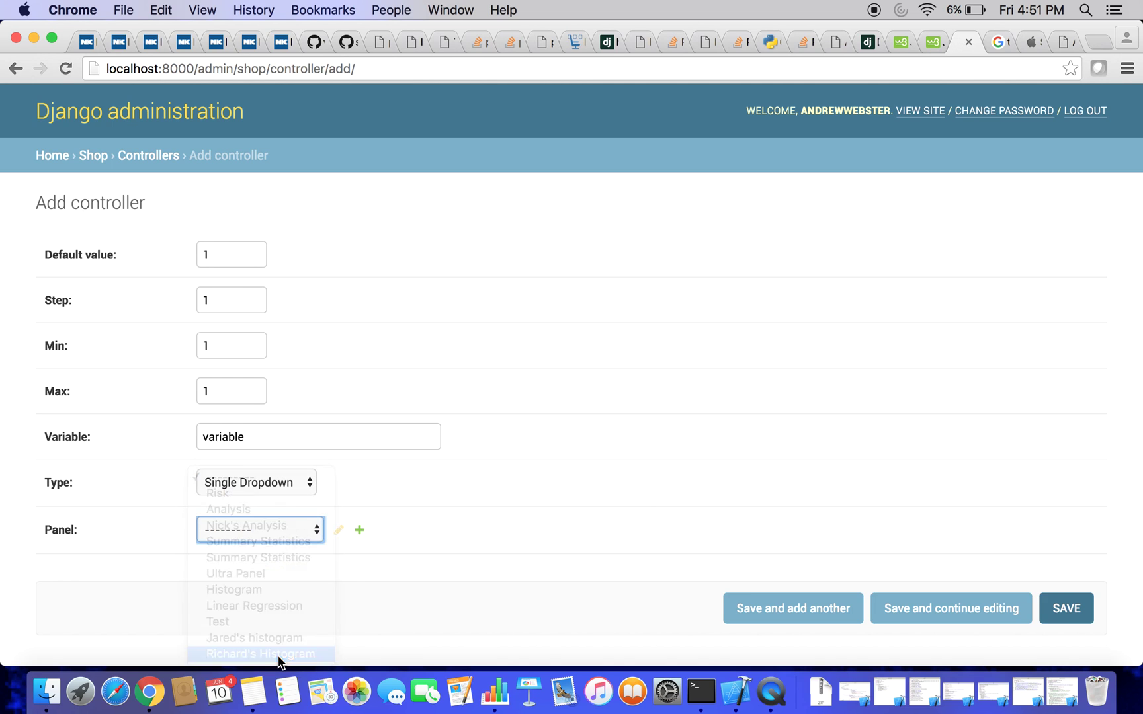
left_click(1091, 607)
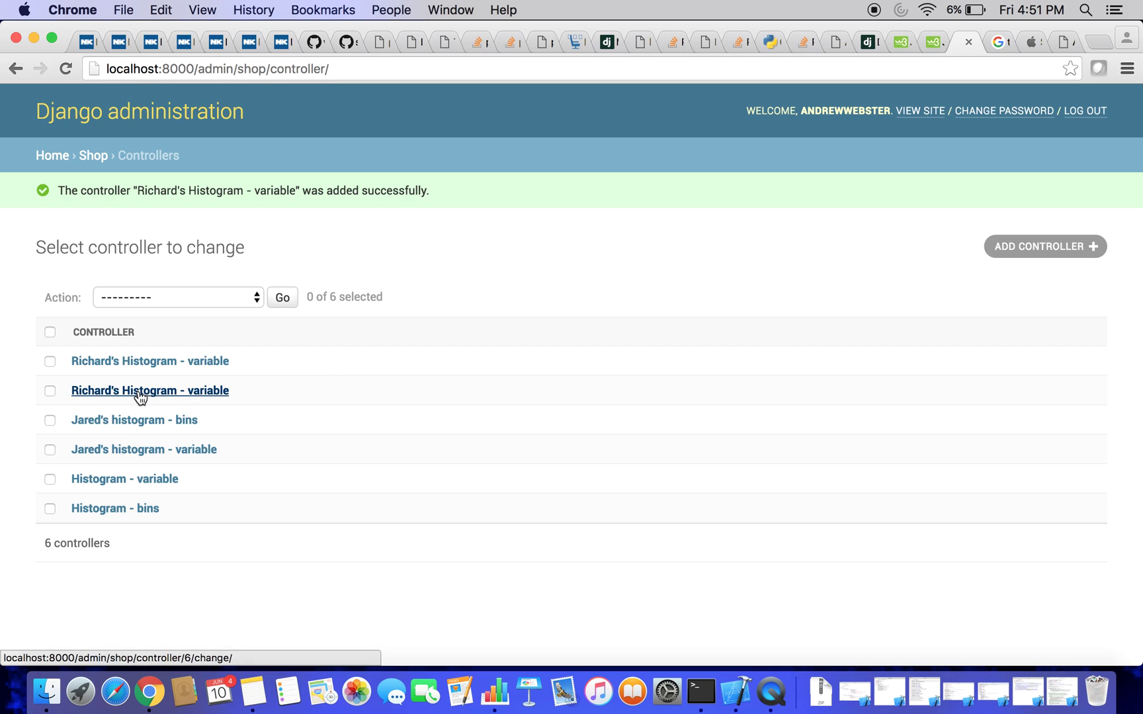
- Change the first new controller's variable, the one of type Slider, to "bins" and save it
left_click(139, 388)
left_click(258, 438)
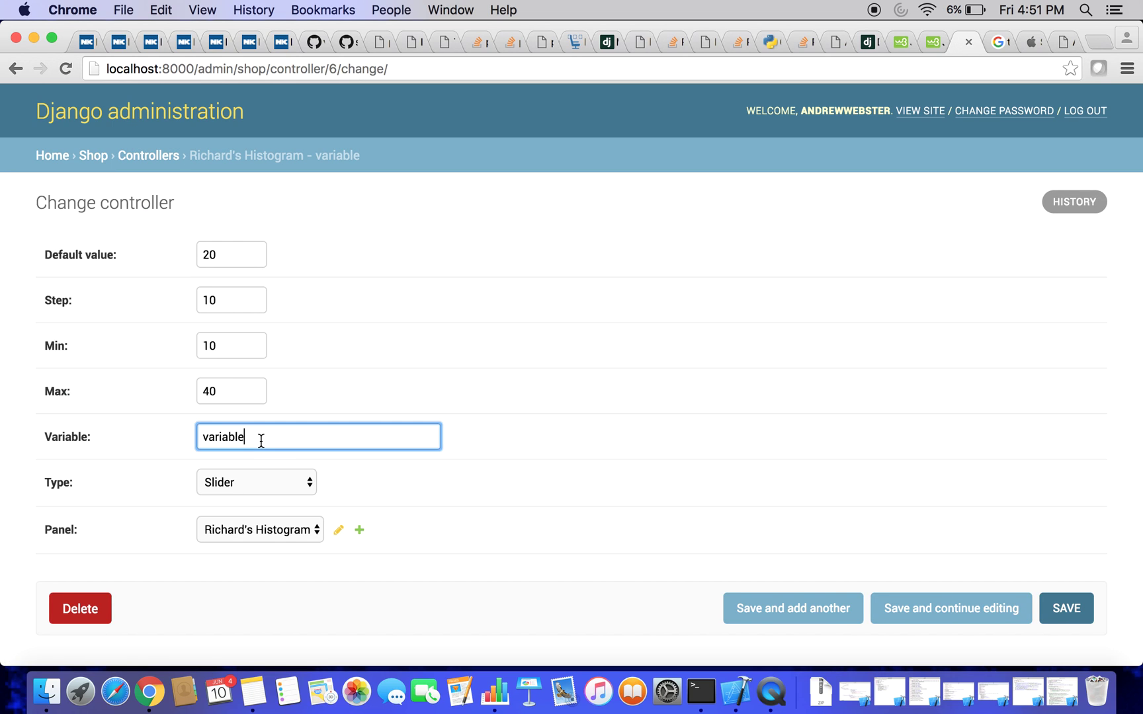
key("BackSpace")
key("BackSpace")
key("BackSpace")
key("BackSpace")
key("BackSpace")
key("BackSpace")
key("BackSpace")
key("BackSpace")
type("bins")
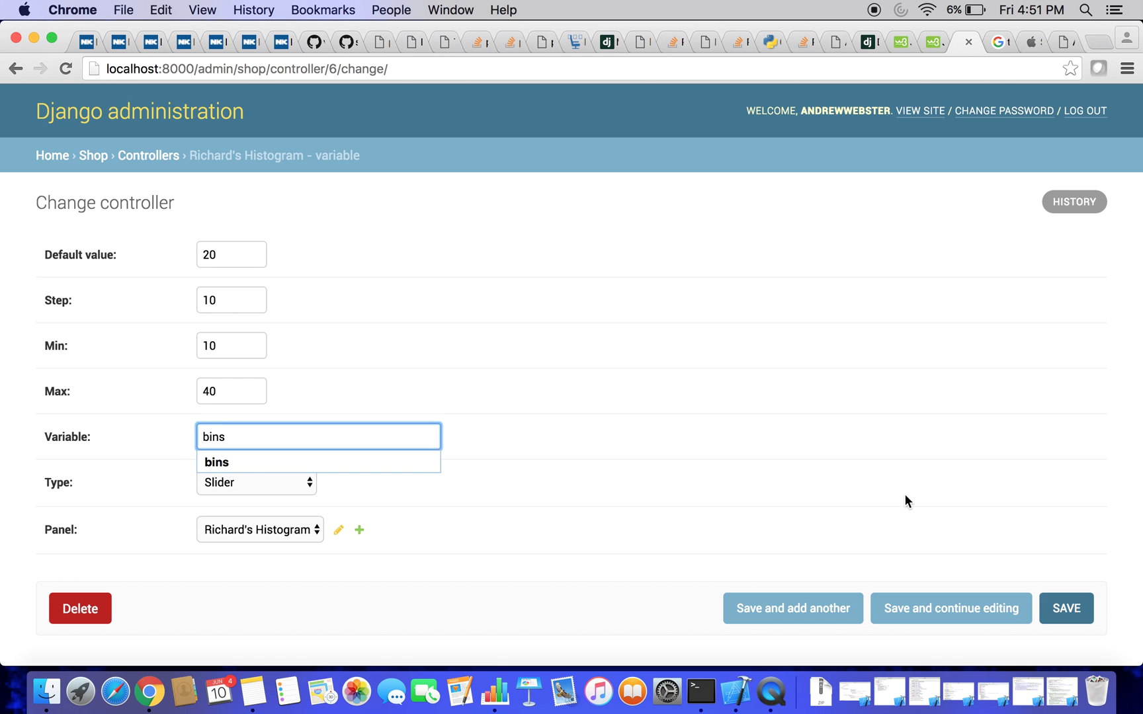
left_click(1075, 607)
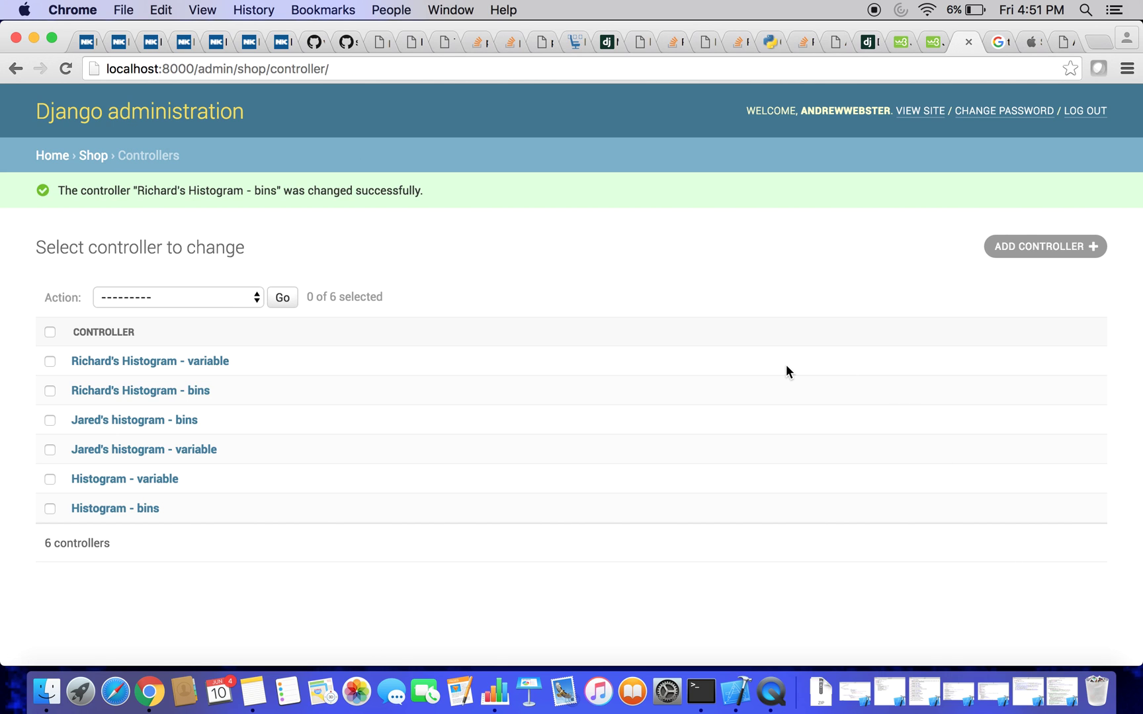
- Reload the new analysis's page on the site and expand its histogram accordion to show the bins and variable controllers
left_click(1053, 43)
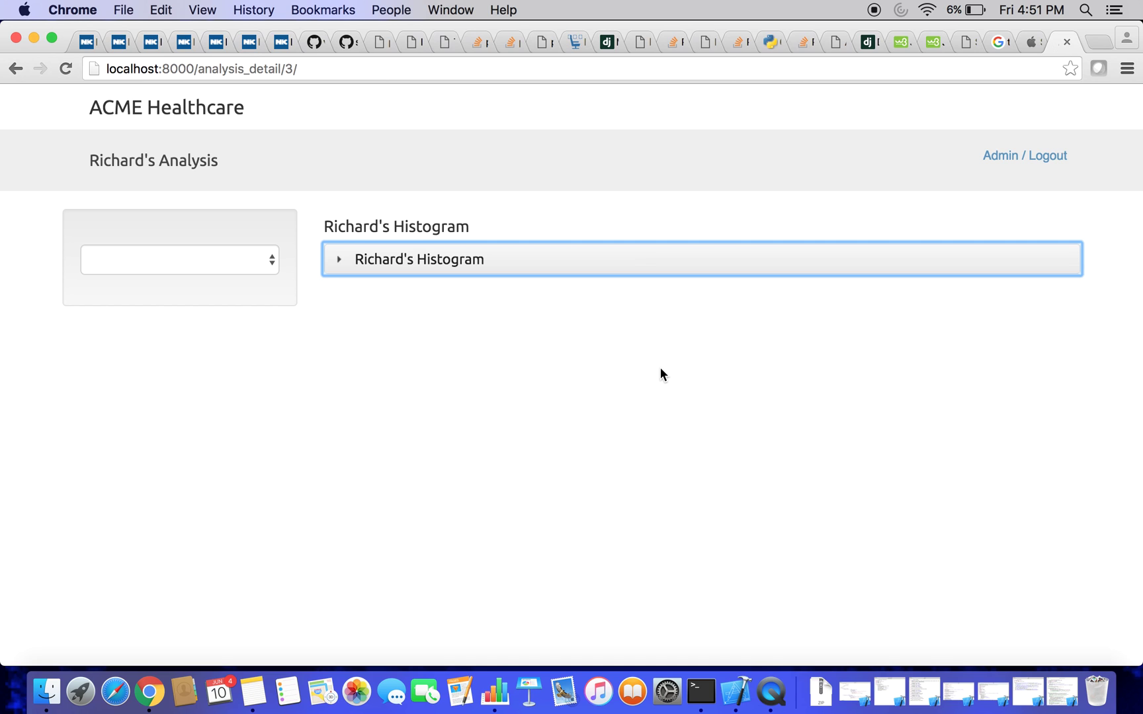
left_click(428, 264)
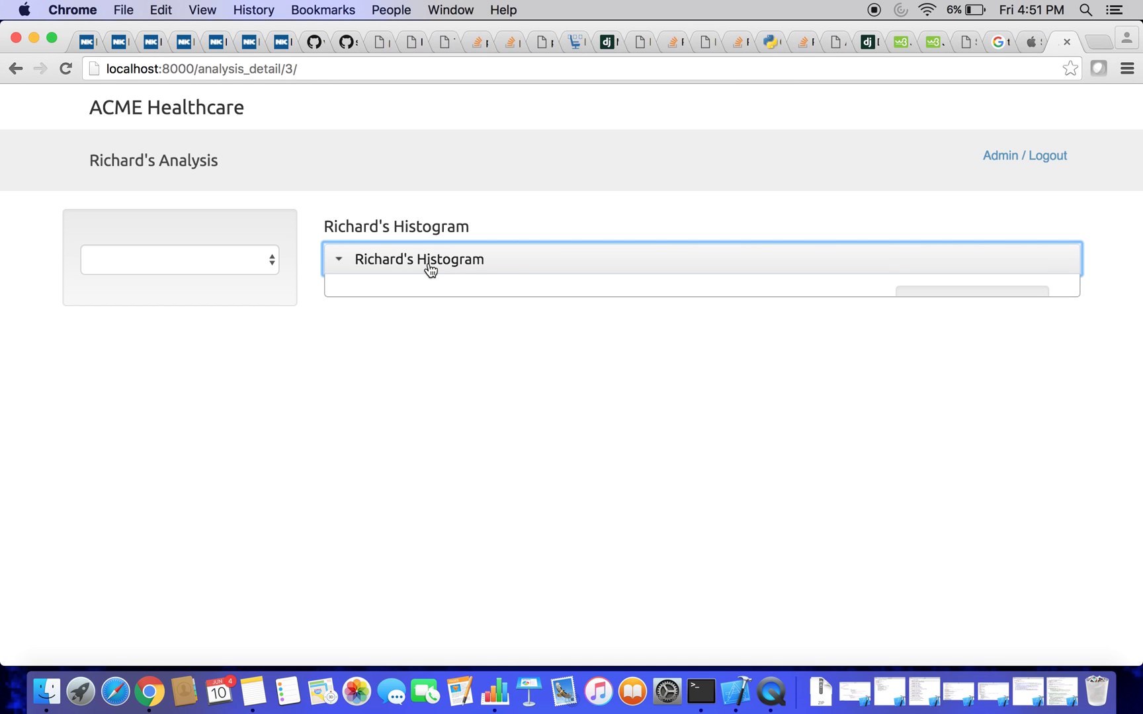
key("super+r")
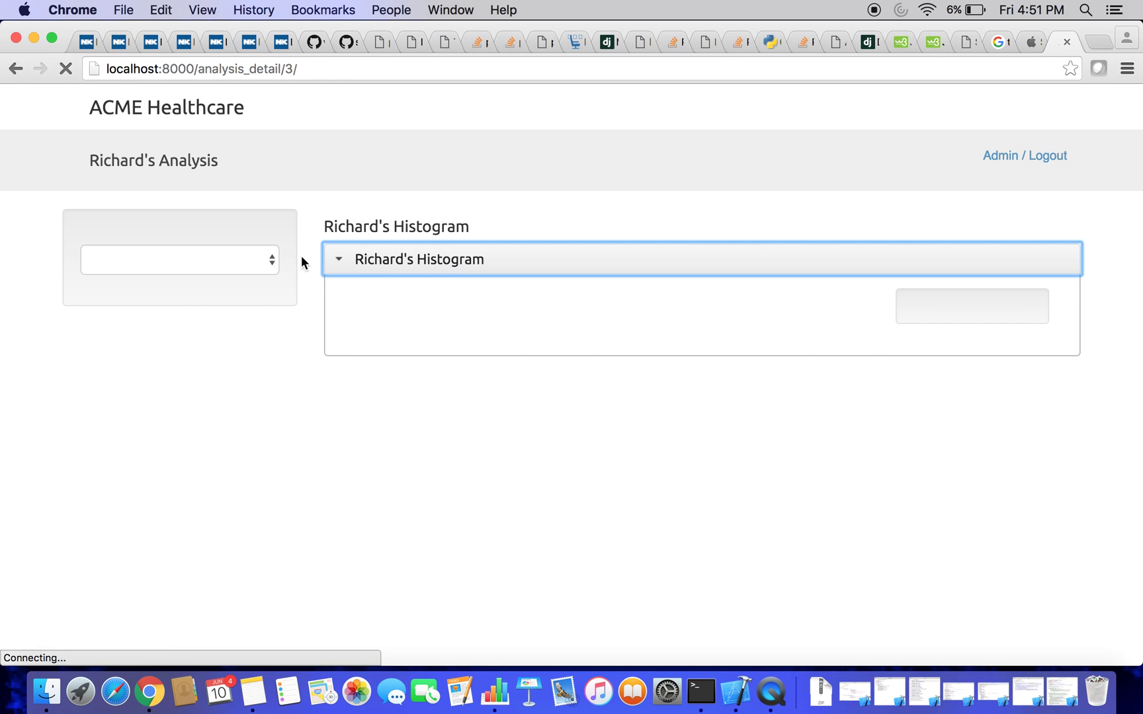
left_click(340, 264)
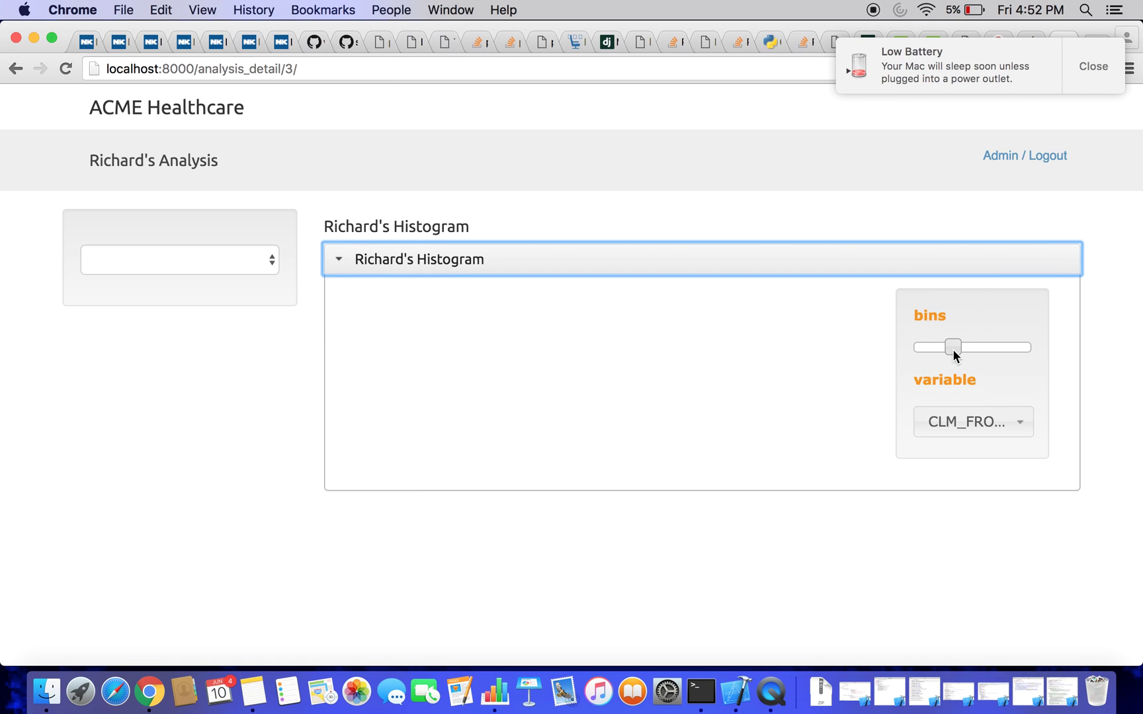
- Render the histogram with bins at 20 and switch its variable to CLM_PMT_AMT
left_click(953, 348)
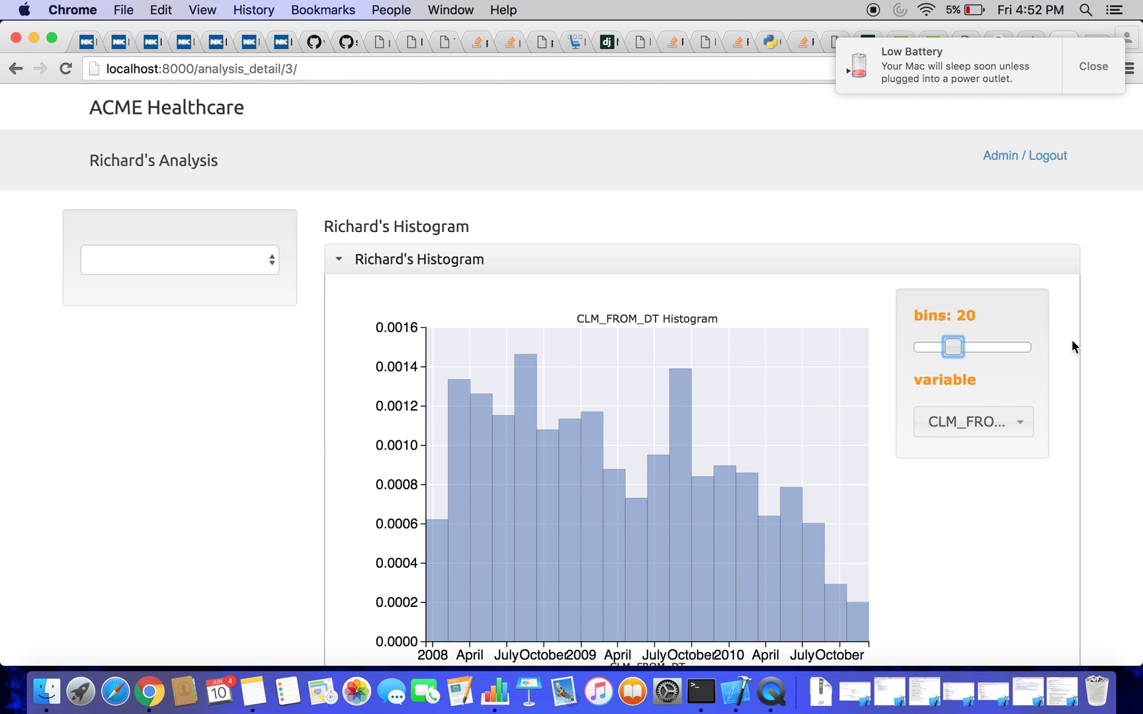
scroll(1071, 347, "down", 2)
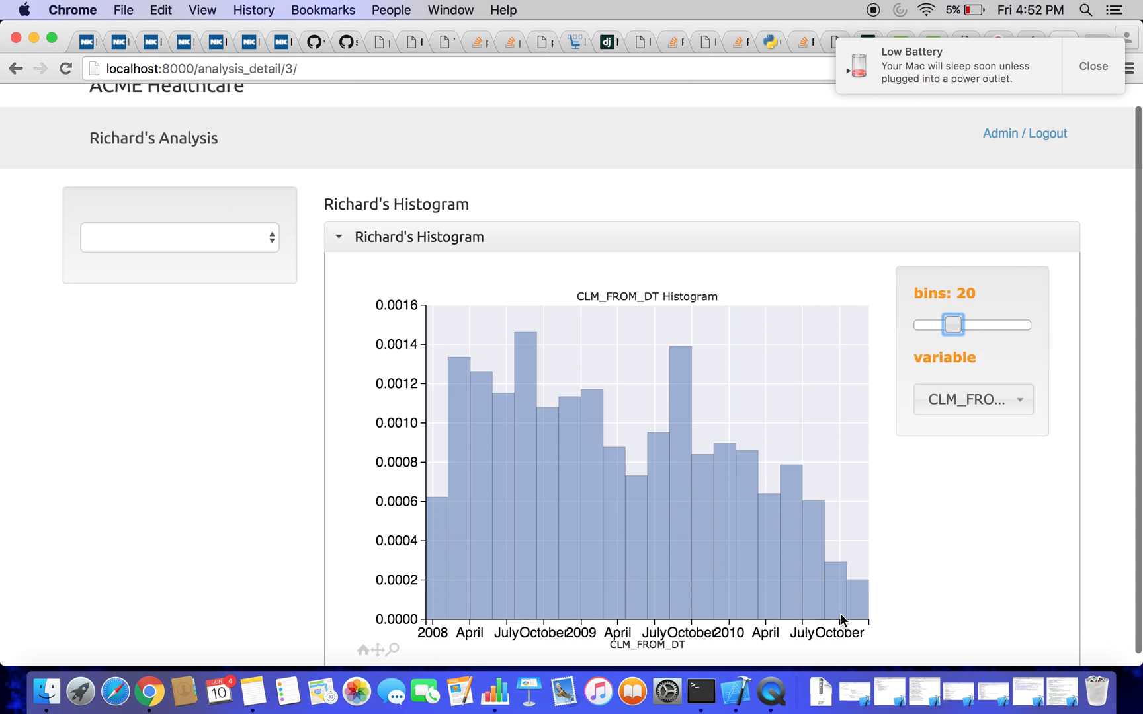
left_click(941, 414)
scroll(972, 450, "down", 1)
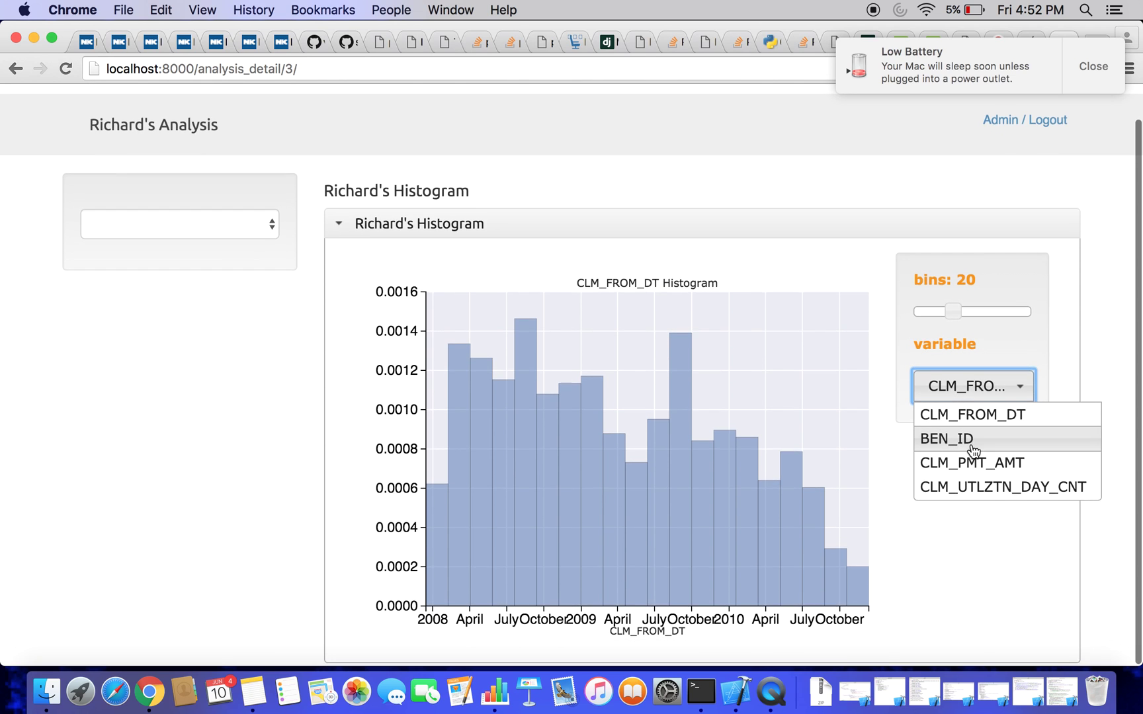
left_click(1014, 463)
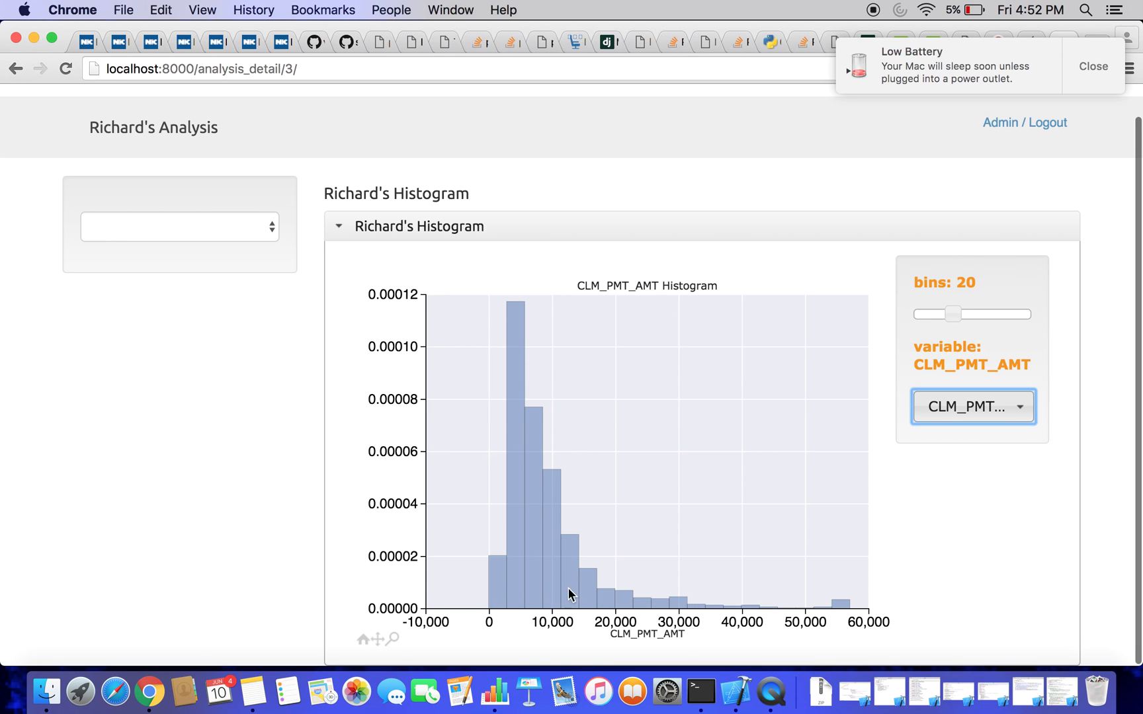
- Plot the CLM_UTLZTN_DAY_CNT variable in the histogram and raise the bins to 40
left_click(1012, 406)
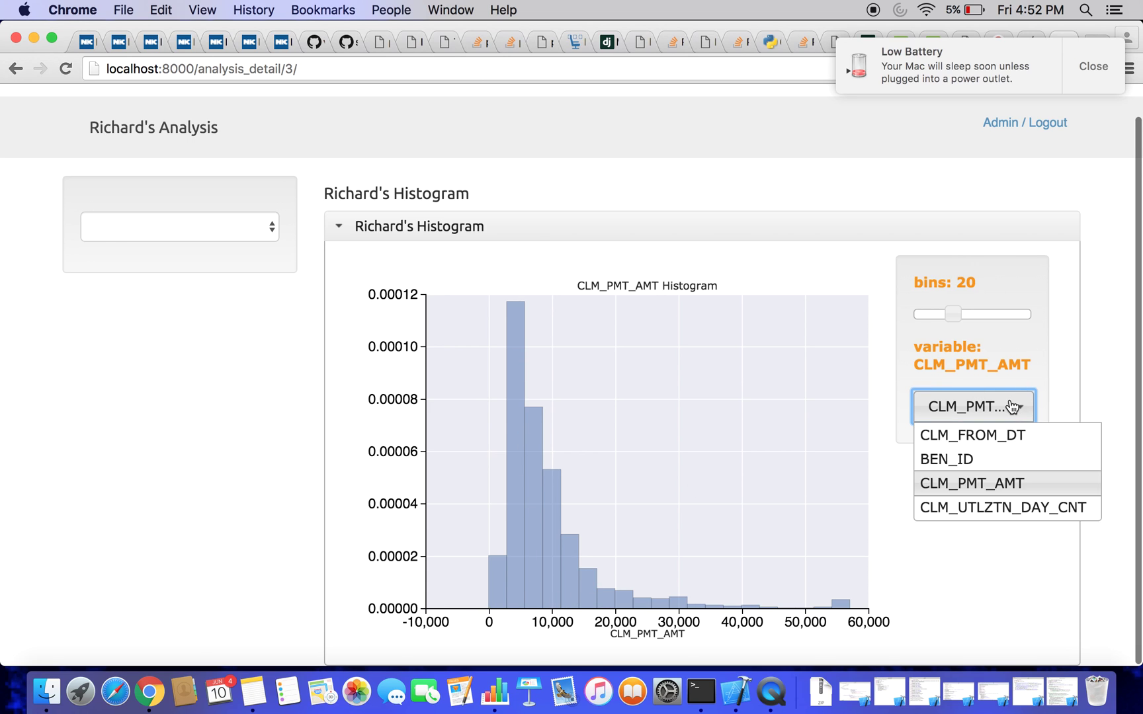
left_click(1017, 510)
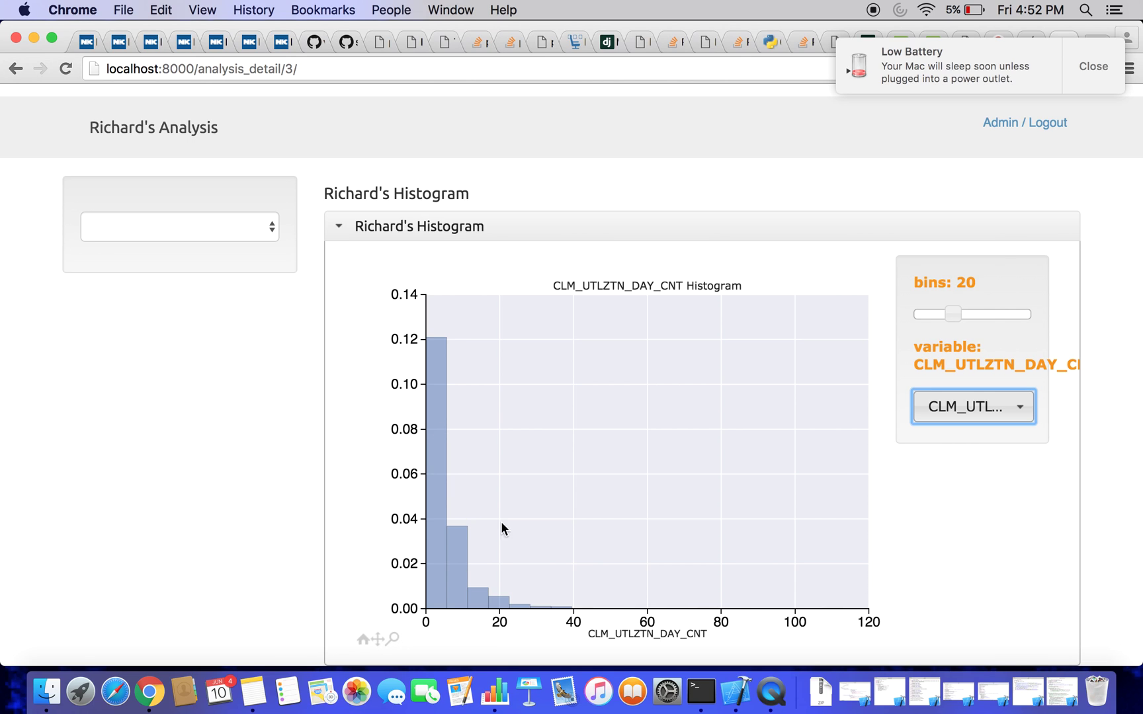
left_click(951, 316)
left_click_drag(950, 315, 1030, 315)
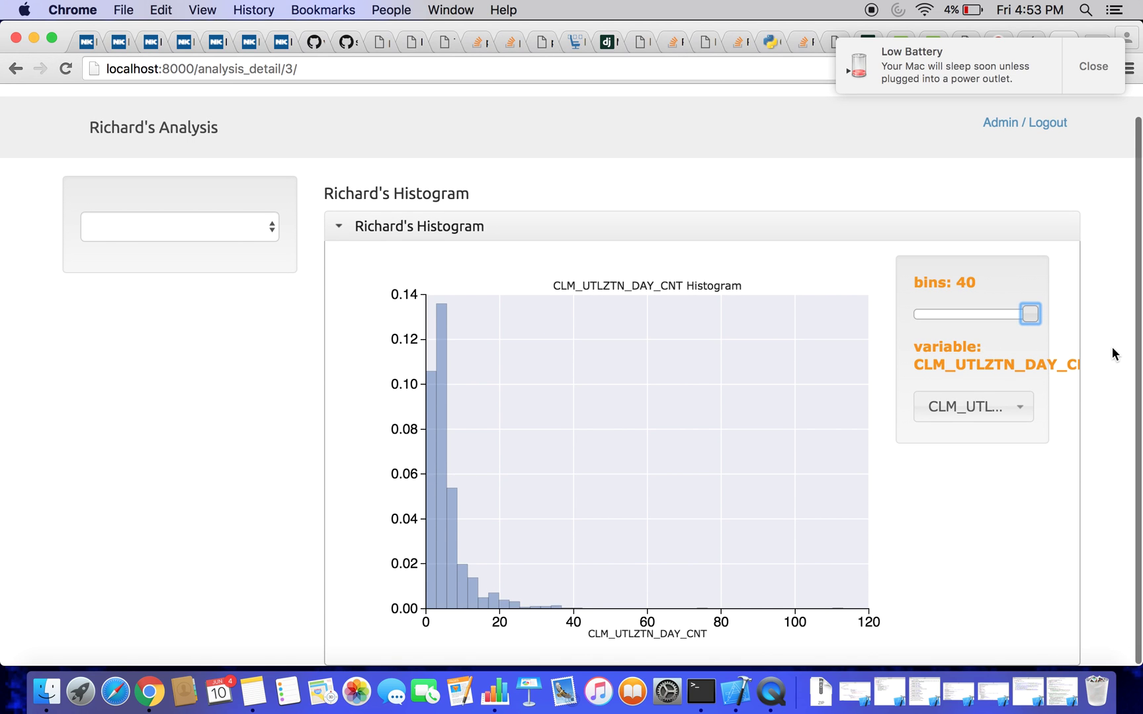
scroll(1094, 354, "up", 2)
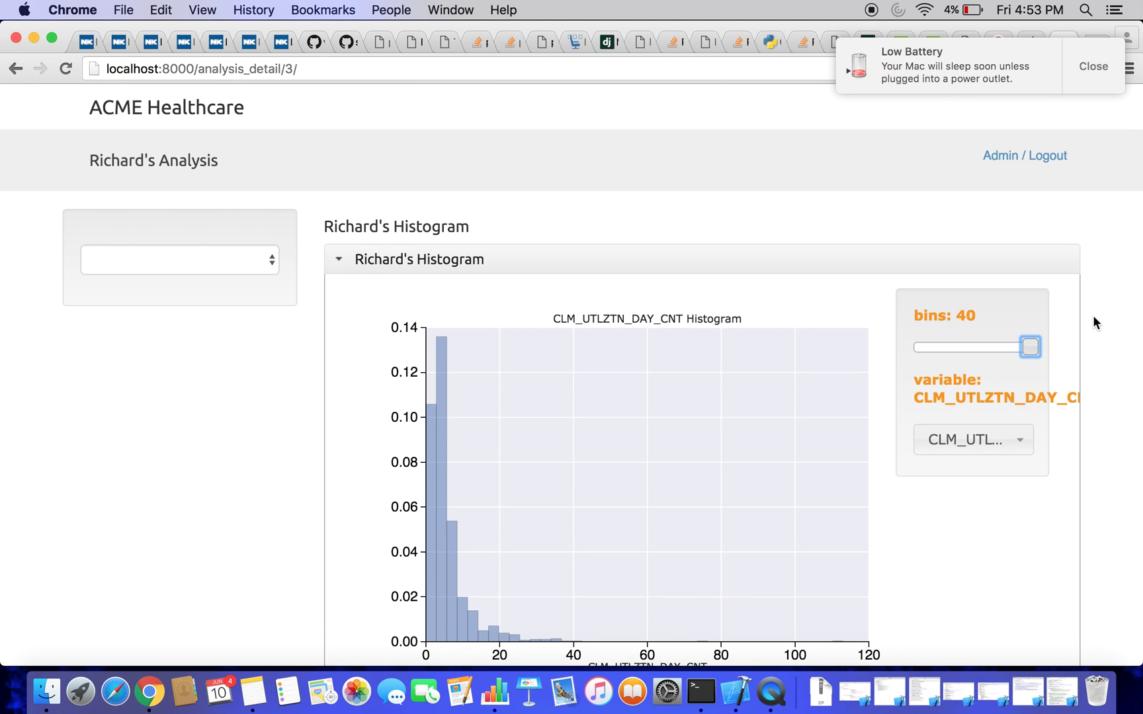
scroll(1094, 318, "down", 2)
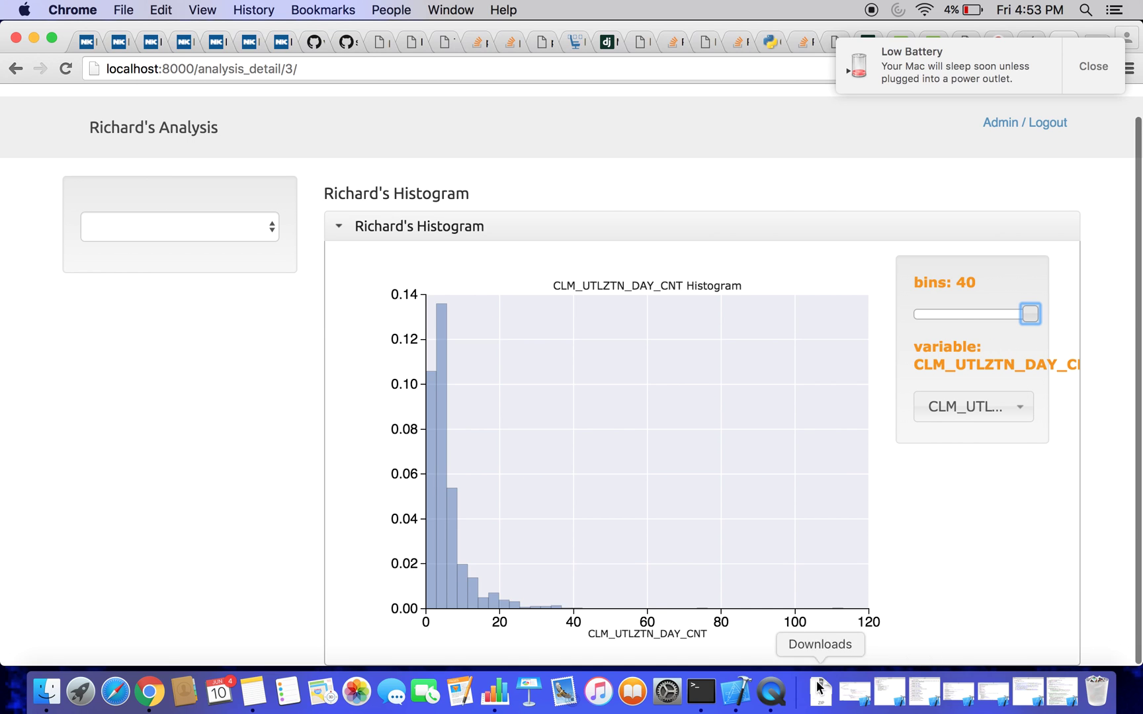
right_click(771, 691)
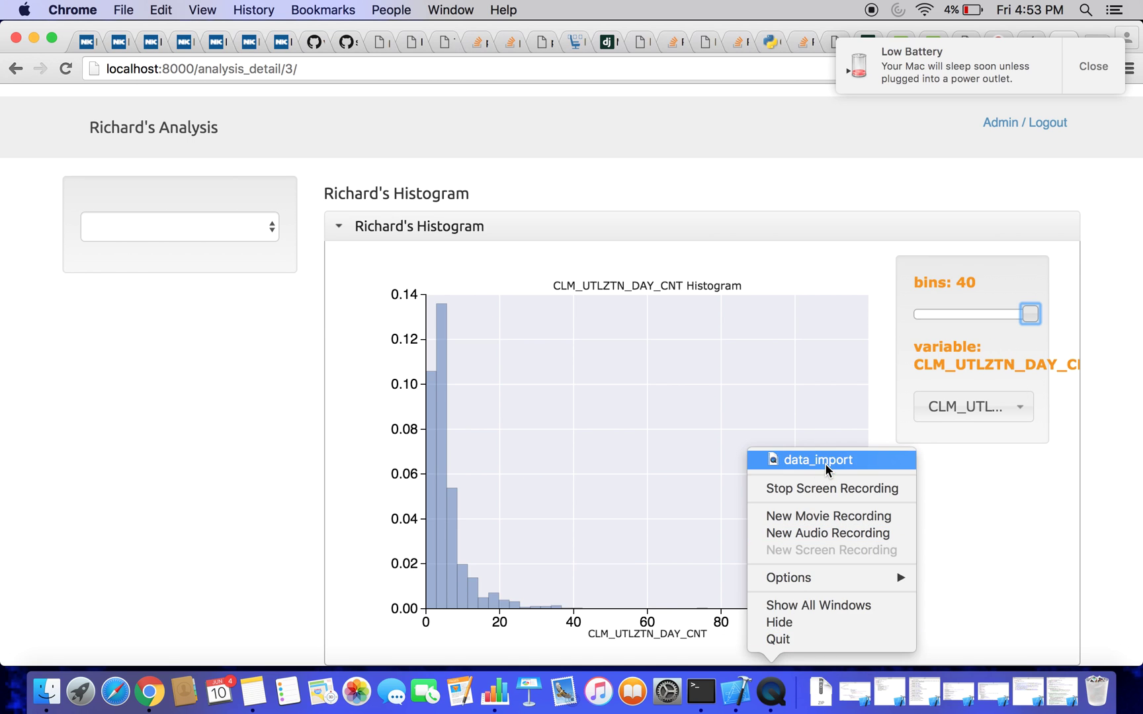